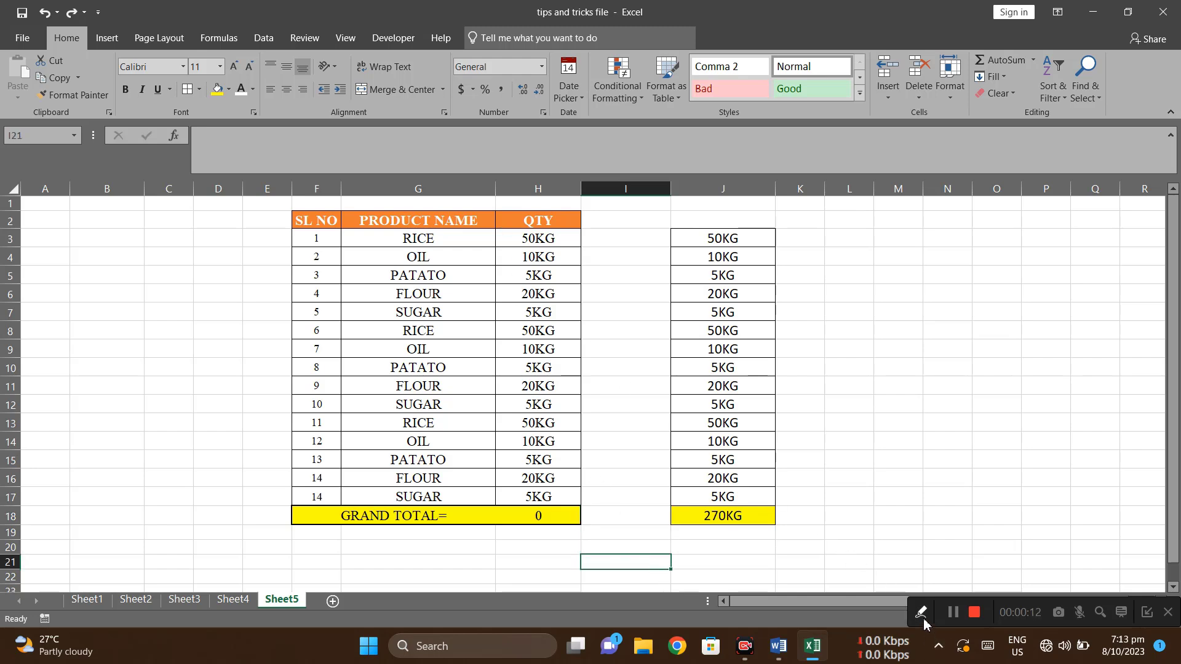
{"action": "left_click", "coordinate": [921, 612]}
{"action": "left_click", "coordinate": [783, 613]}
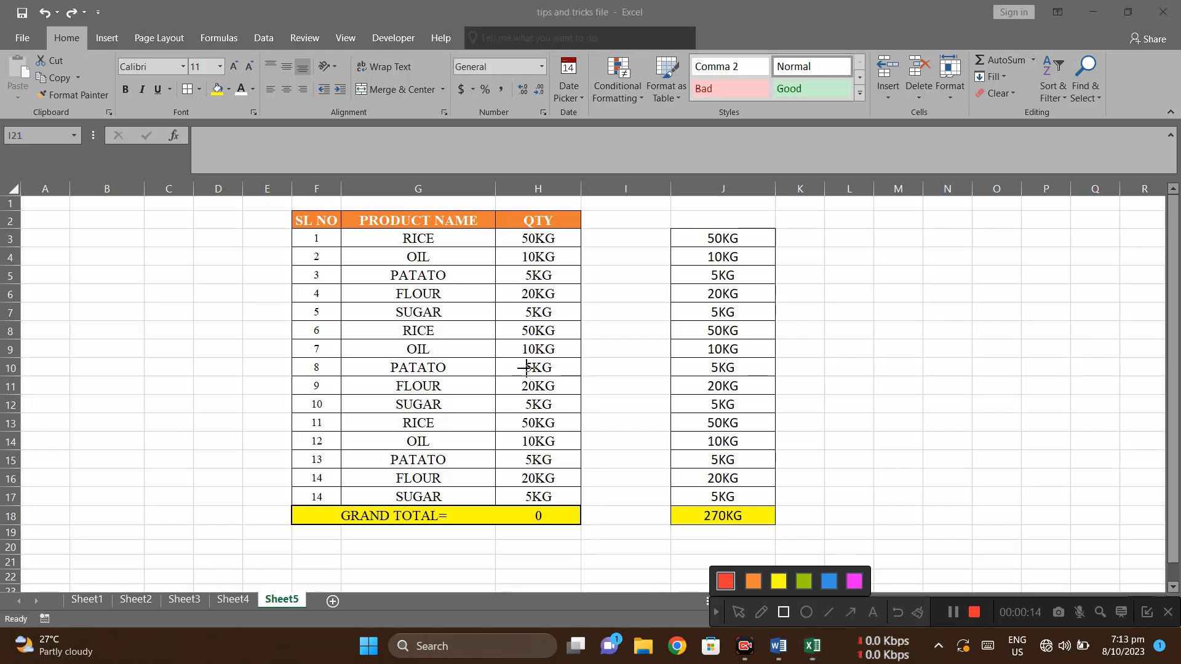
{"action": "left_click_drag", "start_coordinate": [293, 207], "coordinate": [588, 535]}
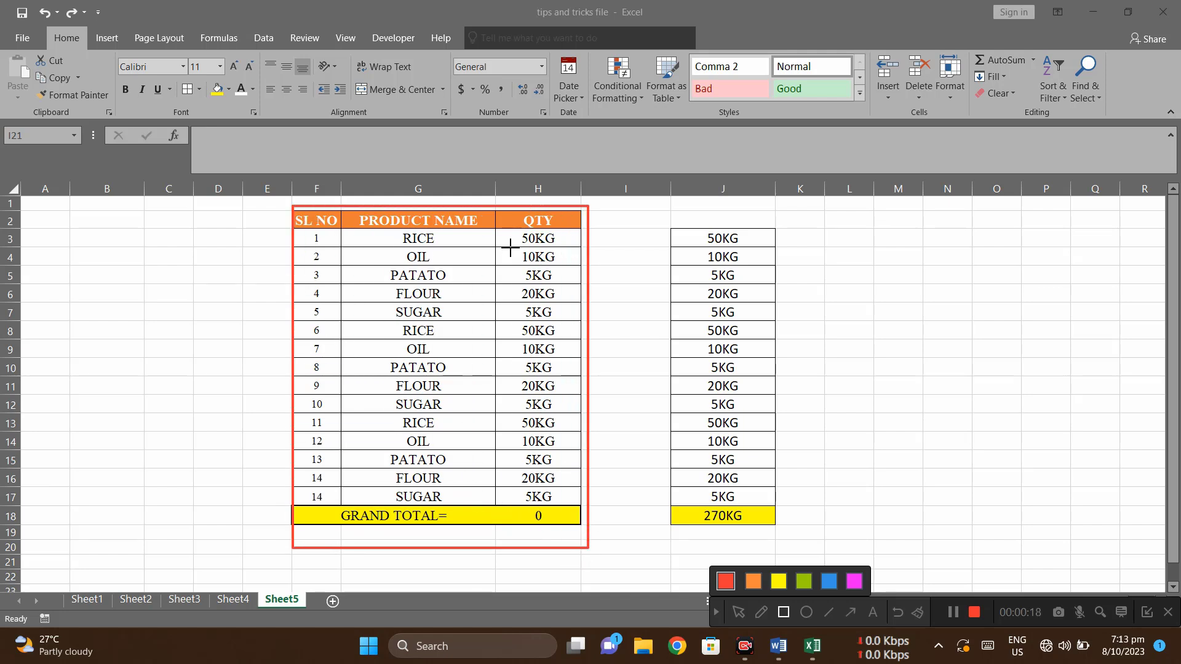
{"action": "left_click_drag", "start_coordinate": [506, 208], "coordinate": [579, 505]}
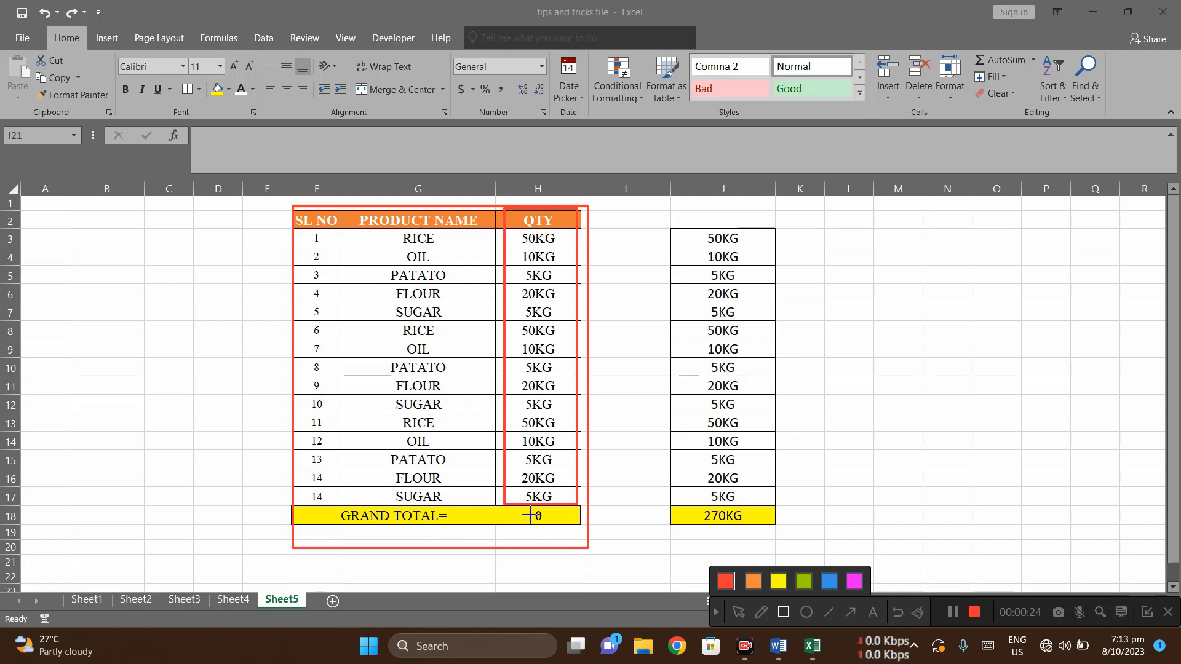
{"action": "left_click_drag", "start_coordinate": [501, 503], "coordinate": [576, 531]}
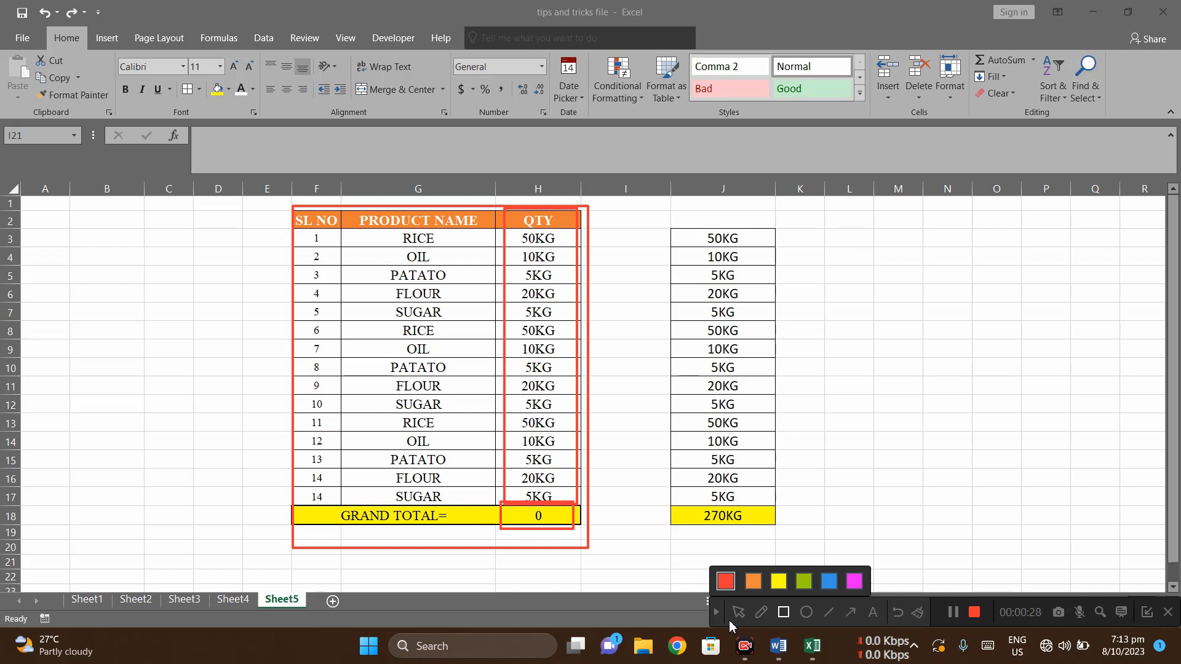
{"action": "left_click", "coordinate": [717, 613]}
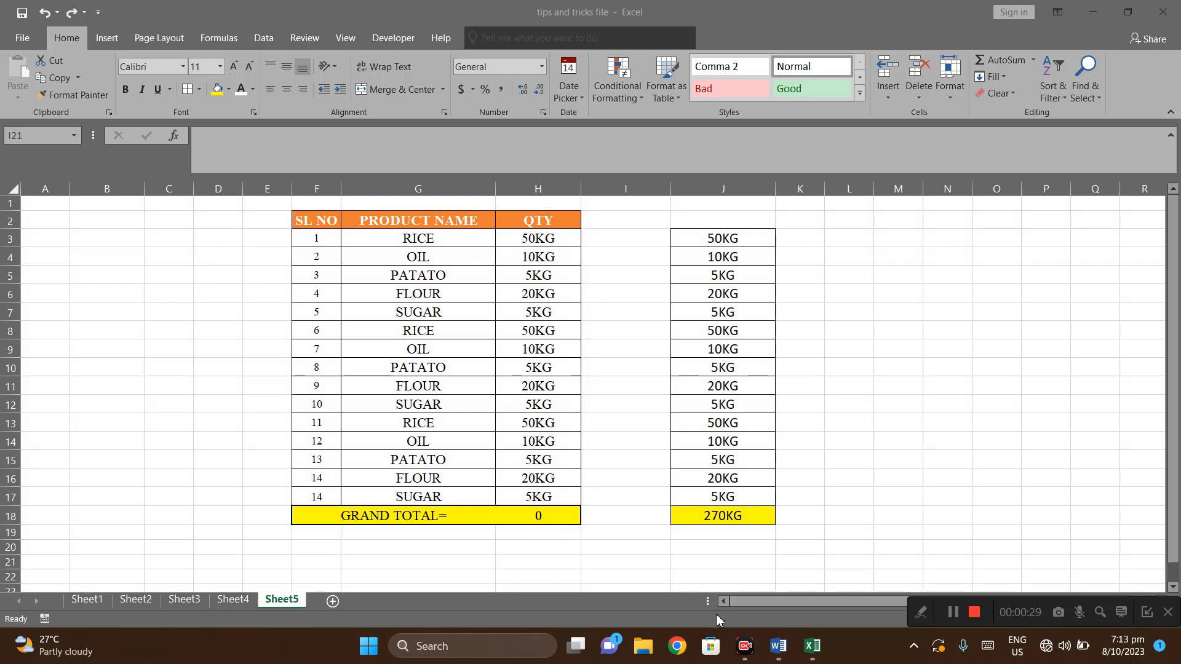
Enter a SUM formula in H18 that totals the QTY values in H3:H17.
{"action": "left_click", "coordinate": [546, 523]}
{"action": "double_click", "coordinate": [545, 523]}
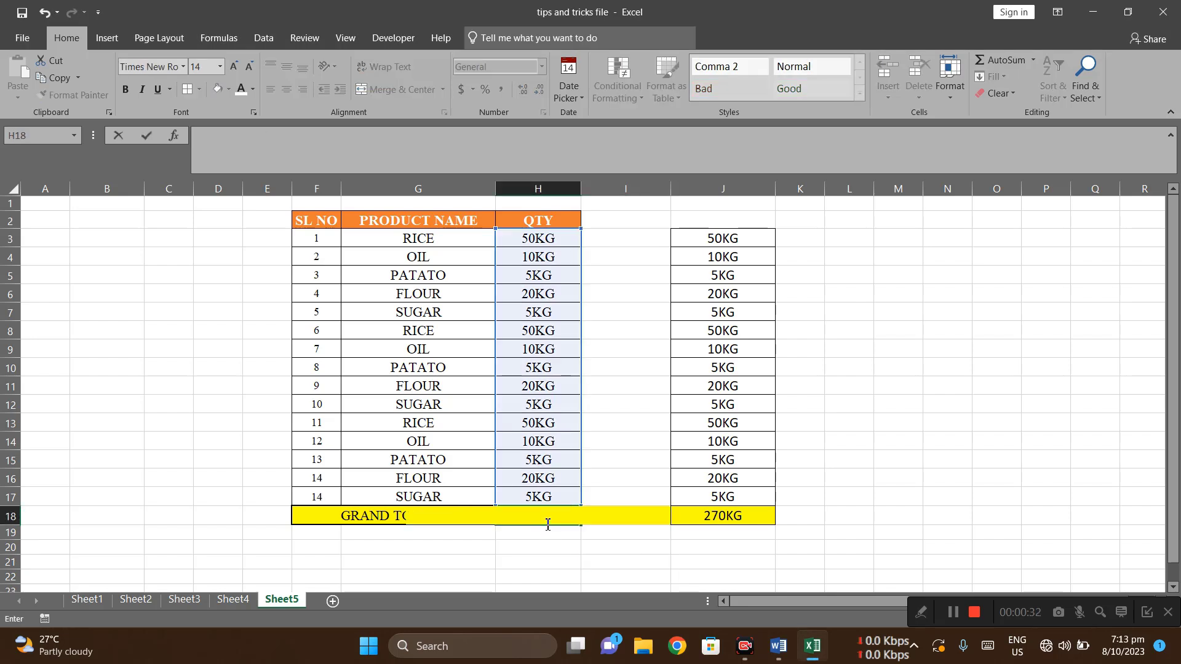
{"action": "type", "text": "=SUM("}
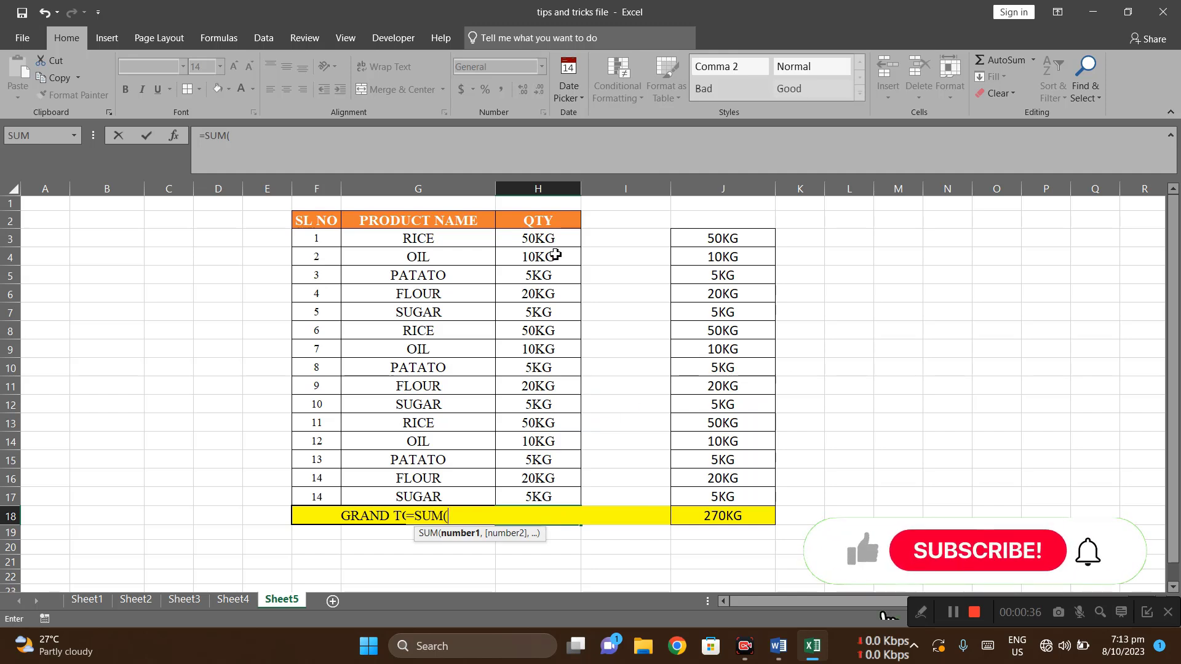
{"action": "left_click_drag", "start_coordinate": [551, 240], "coordinate": [557, 498]}
{"action": "key", "text": "Return"}
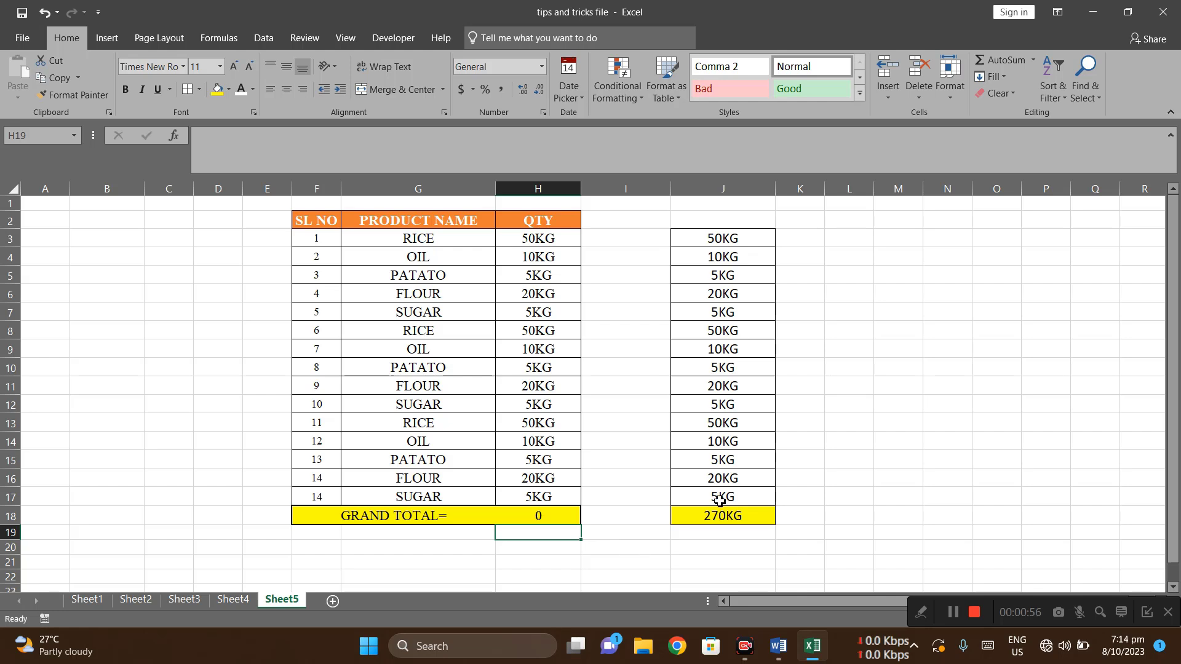
Enter a SUM formula in J18 that totals J3:J17, and compare the stored contents of H3 and J3.
{"action": "left_click_drag", "start_coordinate": [728, 237], "coordinate": [742, 462]}
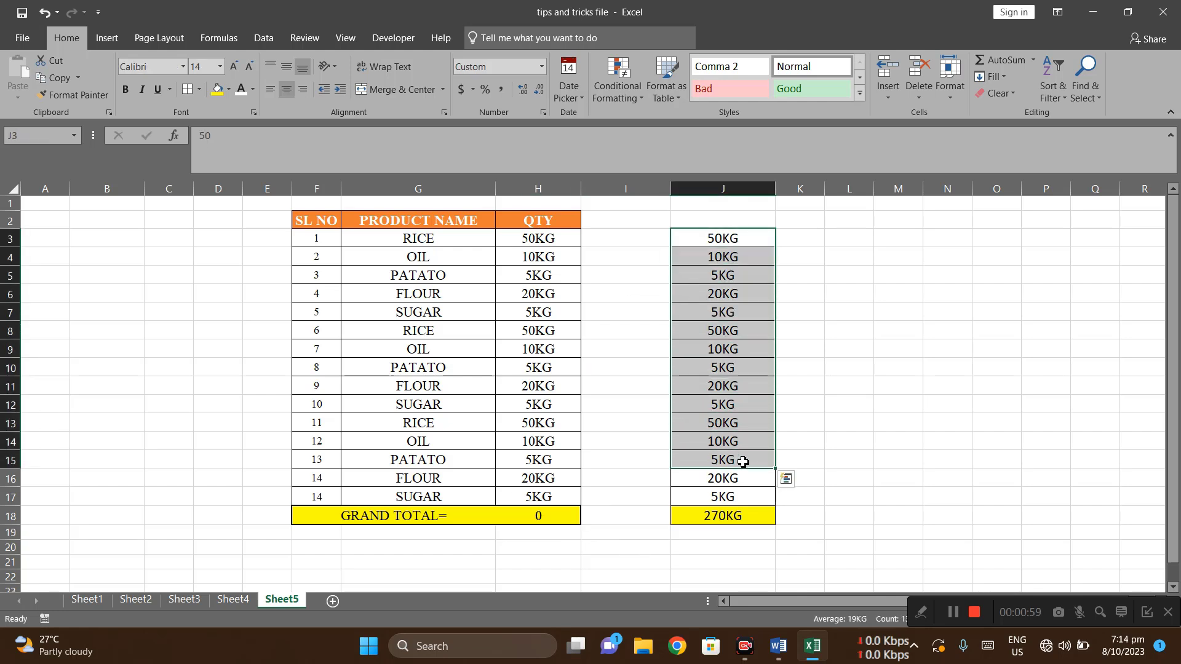
{"action": "left_click", "coordinate": [735, 521]}
{"action": "double_click", "coordinate": [736, 521]}
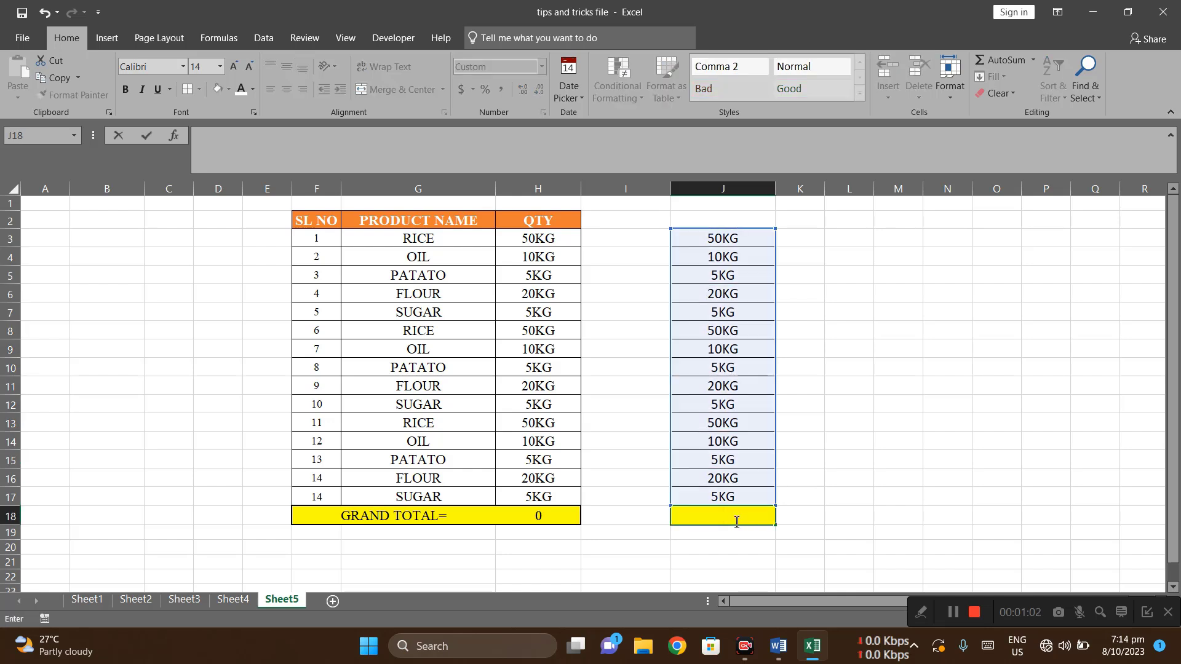
{"action": "type", "text": "=SUM"}
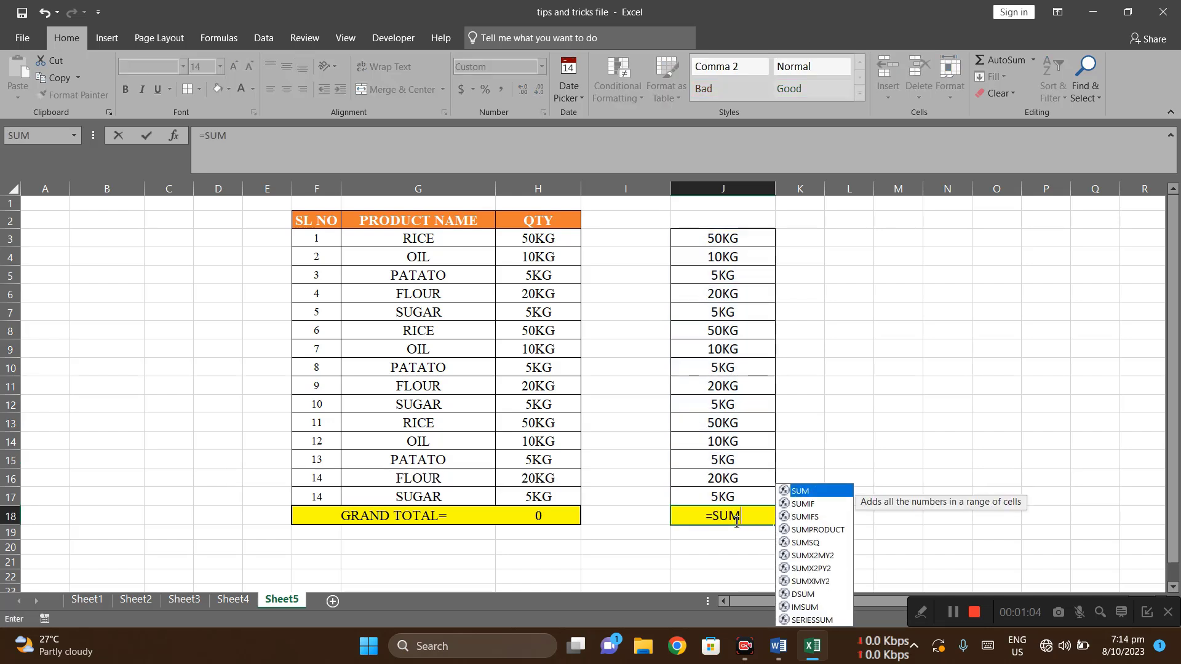
{"action": "type", "text": "("}
{"action": "left_click_drag", "start_coordinate": [746, 240], "coordinate": [728, 492]}
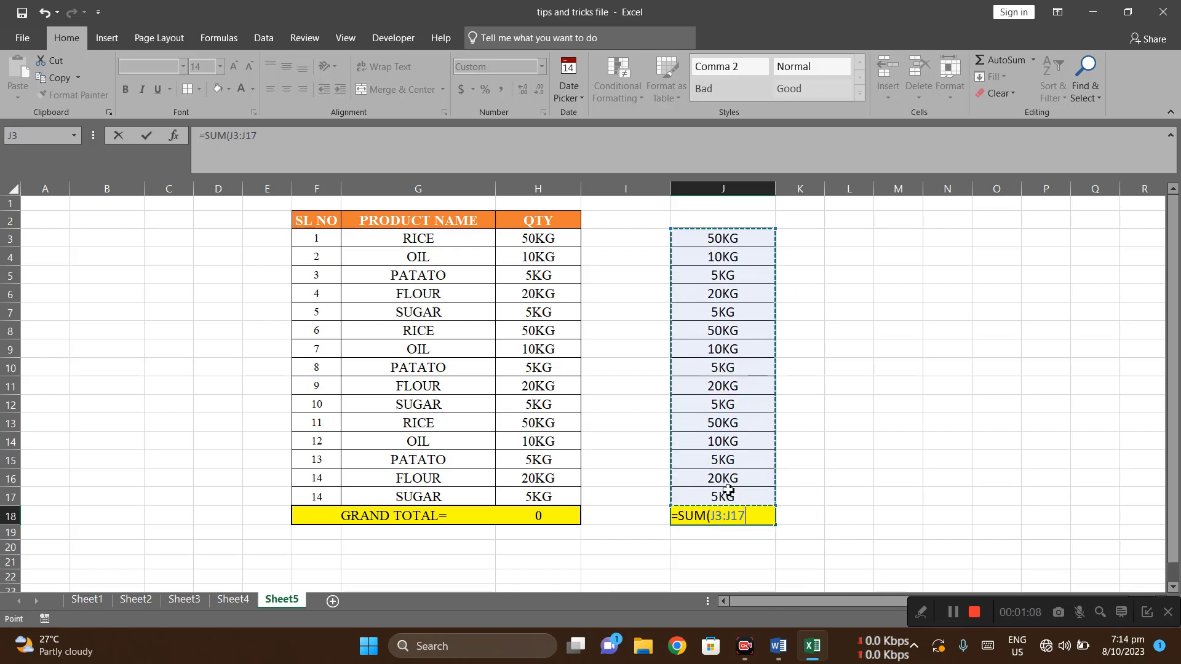
{"action": "key", "text": "Return"}
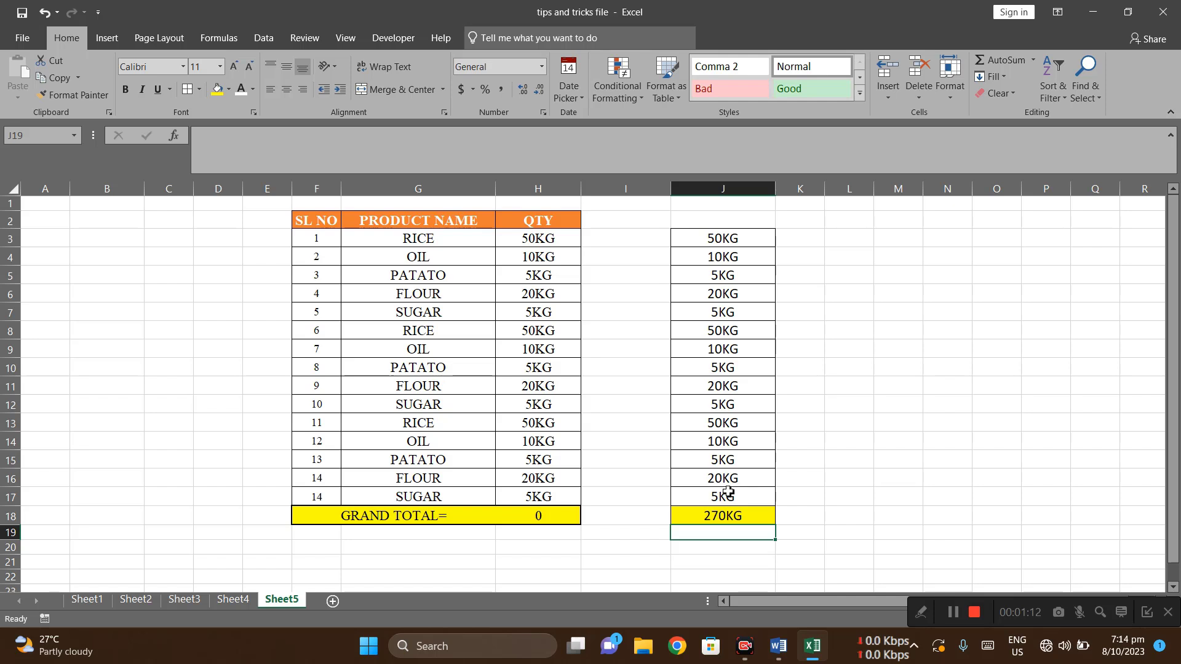
{"action": "left_click", "coordinate": [542, 242]}
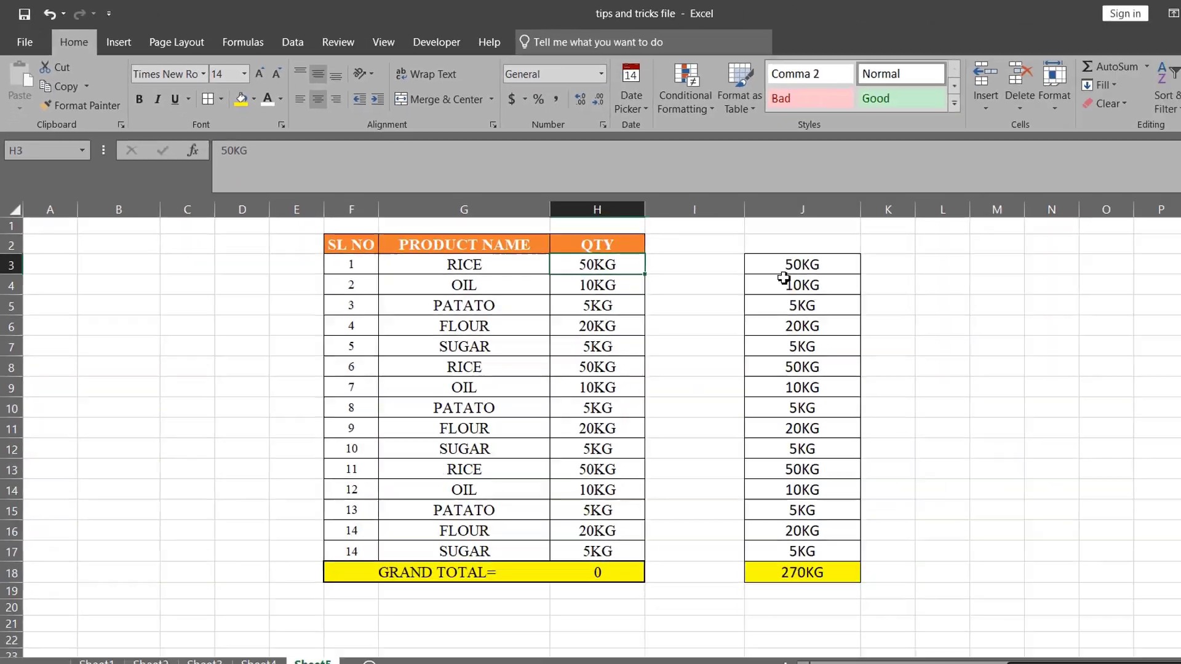
{"action": "left_click", "coordinate": [716, 244]}
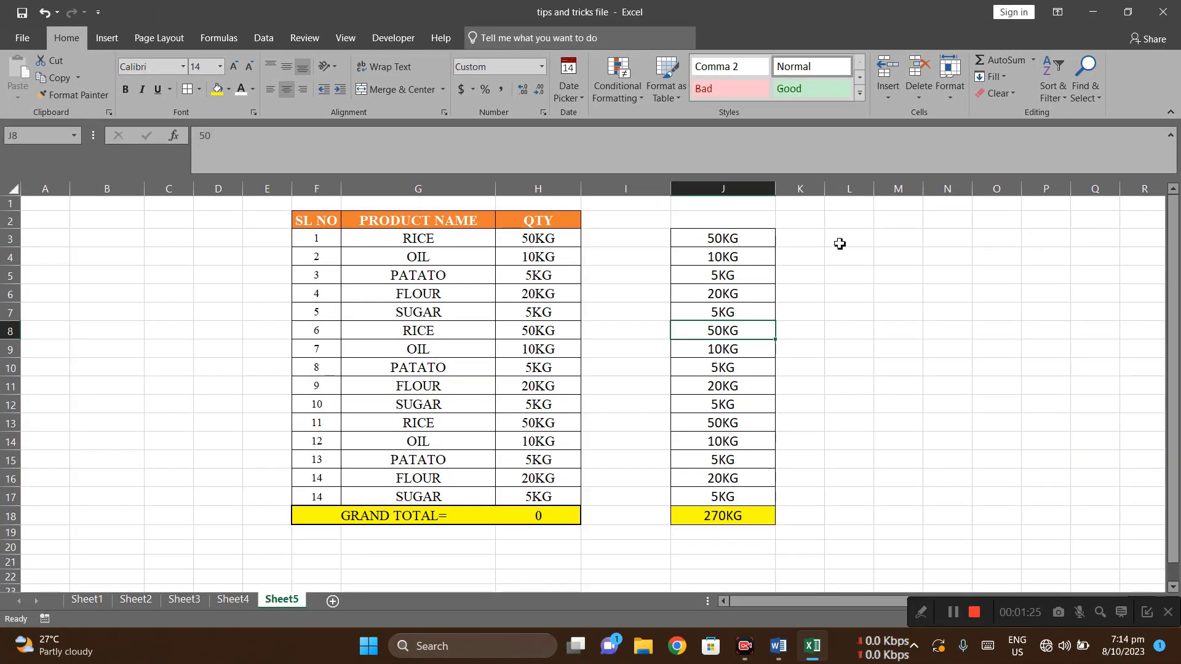
Enter the plain numbers 10, 63 and 25 in cells L3 to L5.
{"action": "left_click", "coordinate": [1027, 298]}
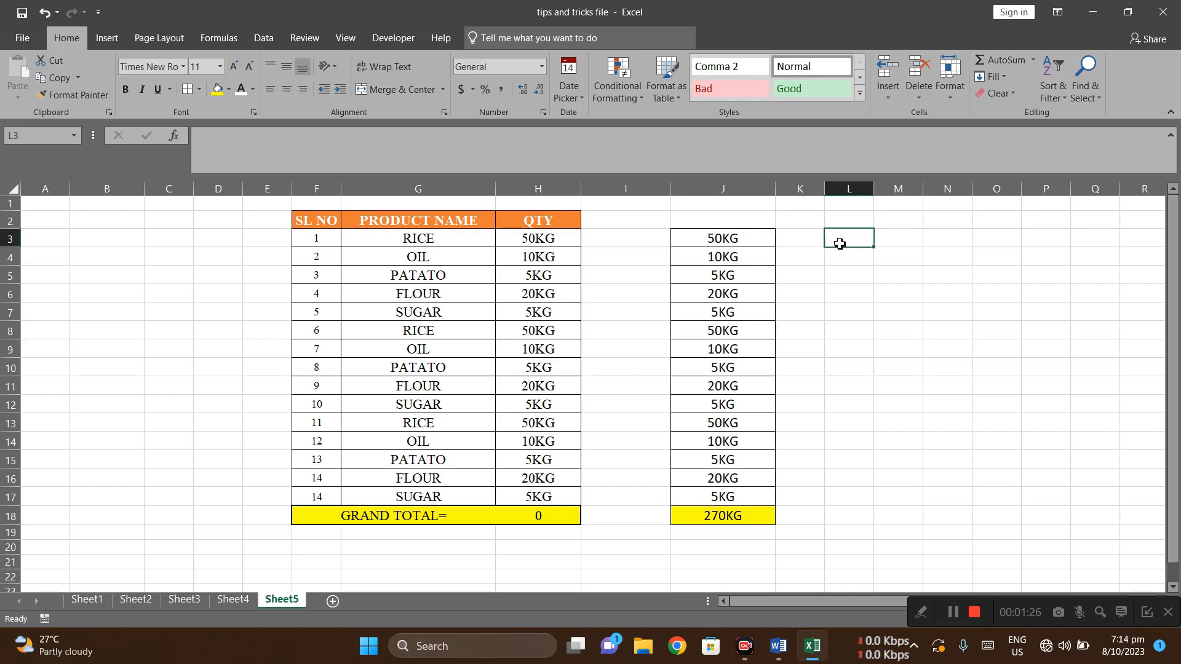
{"action": "type", "text": "10"}
{"action": "key", "text": "Return"}
{"action": "type", "text": "63"}
{"action": "key", "text": "Return"}
{"action": "type", "text": "25"}
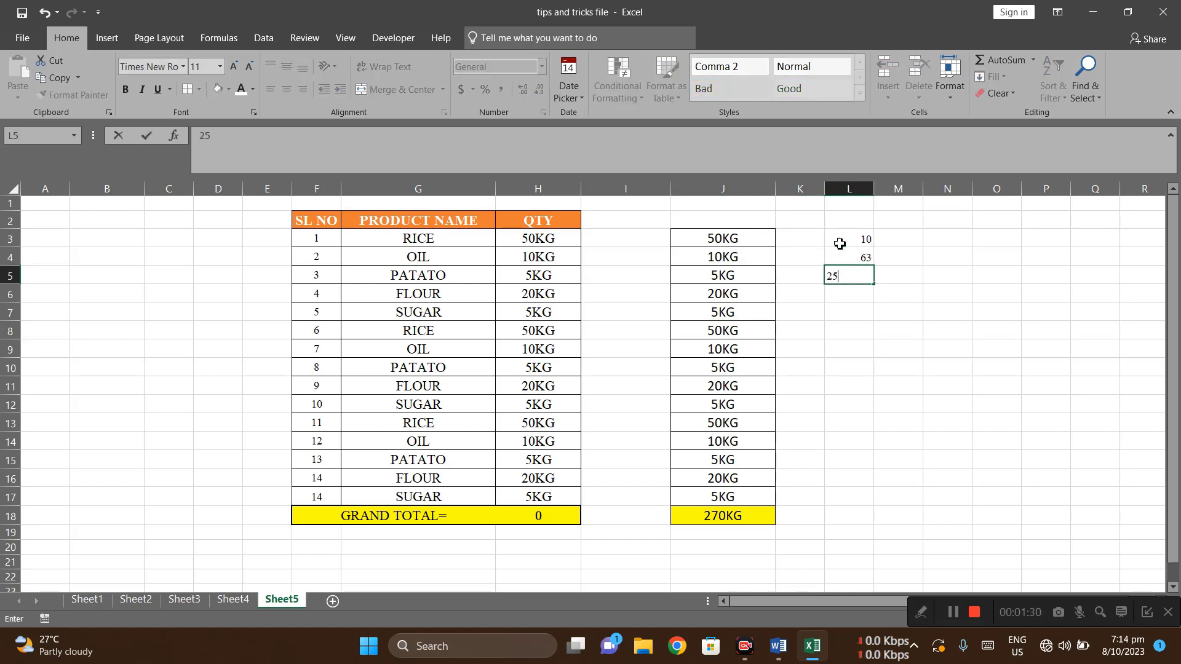
{"action": "key", "text": "Return"}
{"action": "left_click_drag", "start_coordinate": [853, 239], "coordinate": [863, 274]}
{"action": "left_click", "coordinate": [868, 239]}
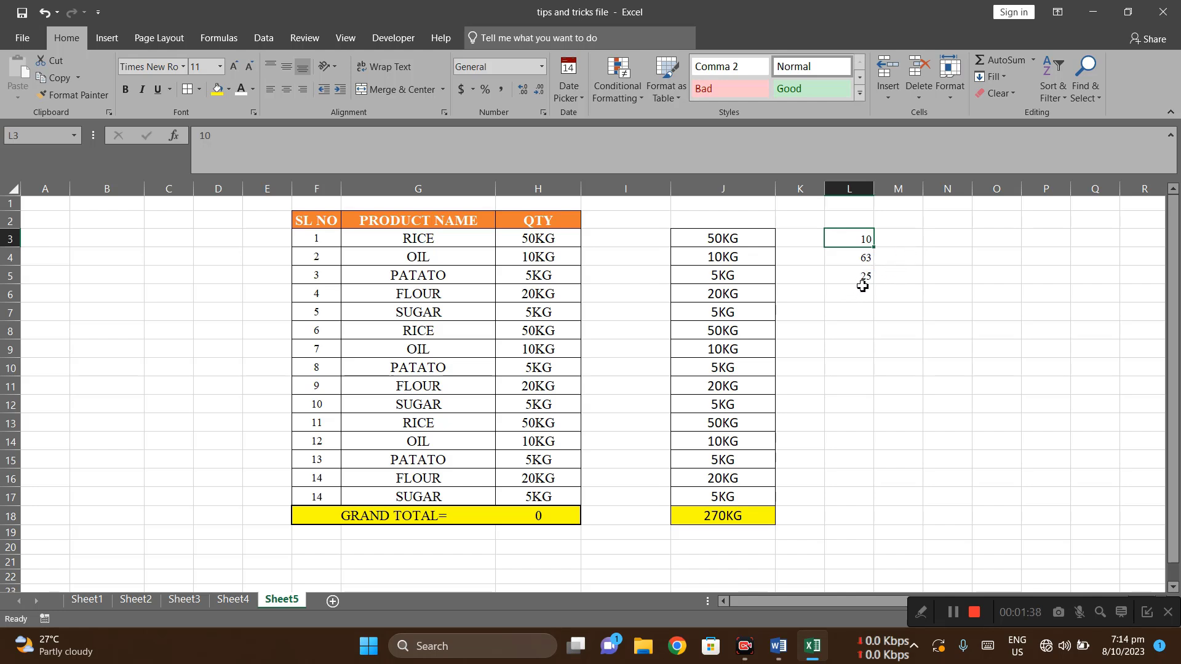
{"action": "left_click", "coordinate": [901, 293]}
Apply the custom number format 0"KG" to the numbers in L3:L5.
{"action": "left_click_drag", "start_coordinate": [864, 240], "coordinate": [859, 276]}
{"action": "right_click", "coordinate": [854, 251]}
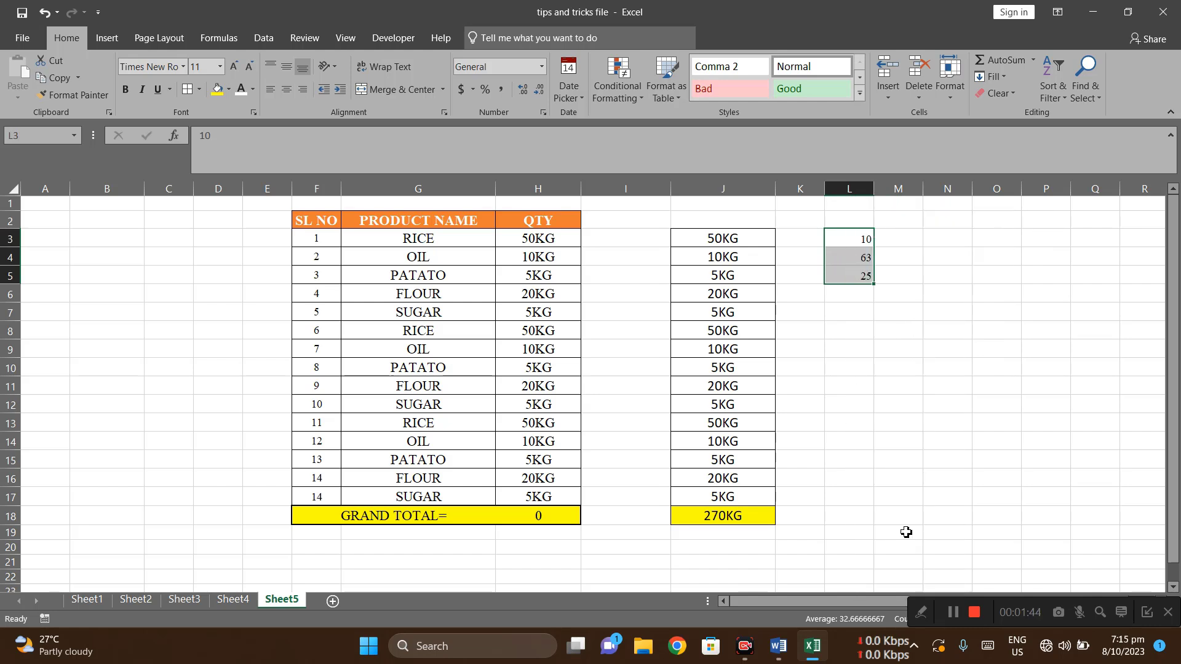
{"action": "left_click", "coordinate": [901, 532]}
{"action": "left_click", "coordinate": [729, 440]}
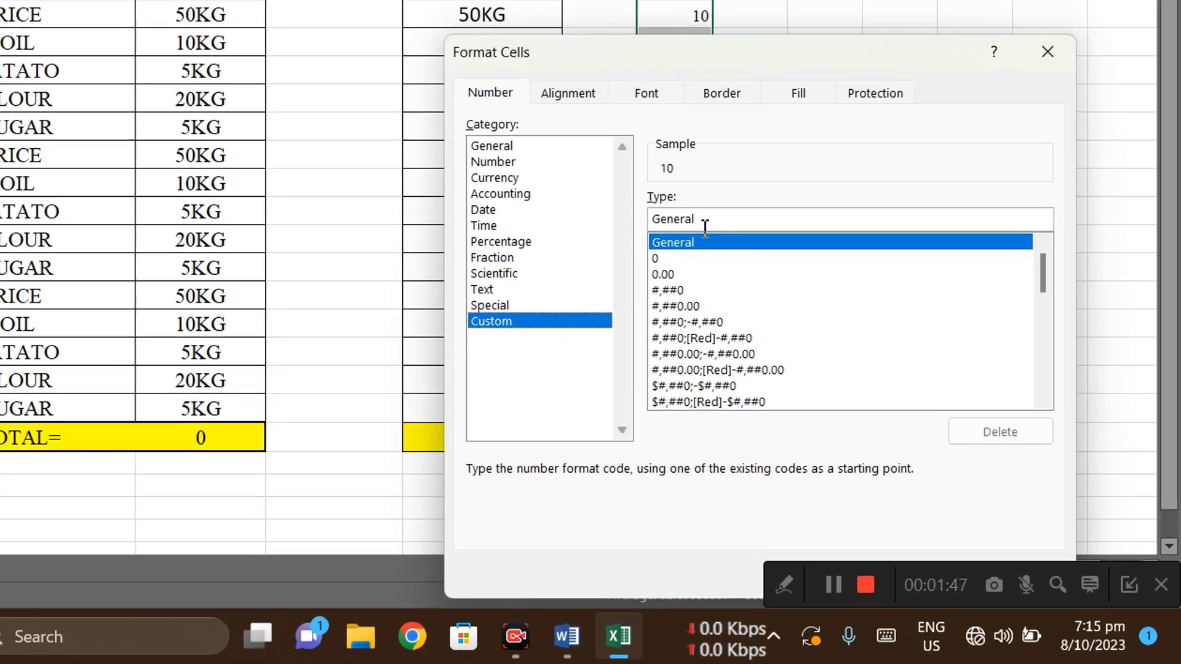
{"action": "left_click", "coordinate": [869, 375]}
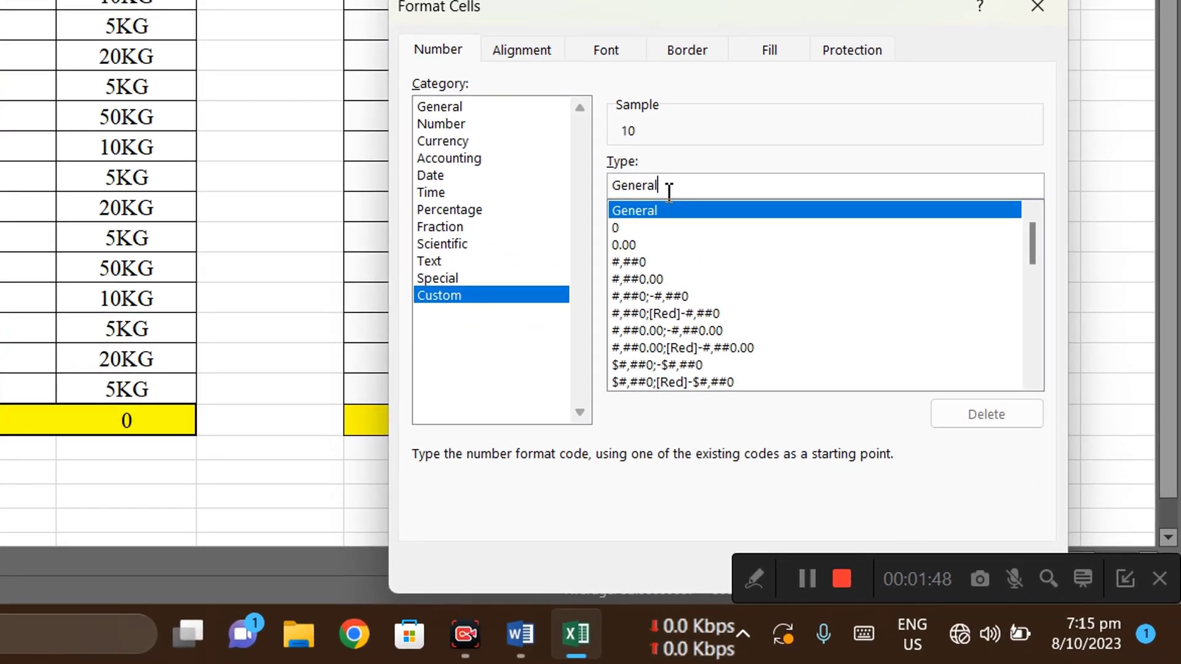
{"action": "key", "text": "BackSpace"}
{"action": "key", "text": "BackSpace"}
{"action": "key", "text": "BackSpace"}
{"action": "key", "text": "BackSpace"}
{"action": "key", "text": "BackSpace"}
{"action": "key", "text": "BackSpace"}
{"action": "key", "text": "BackSpace"}
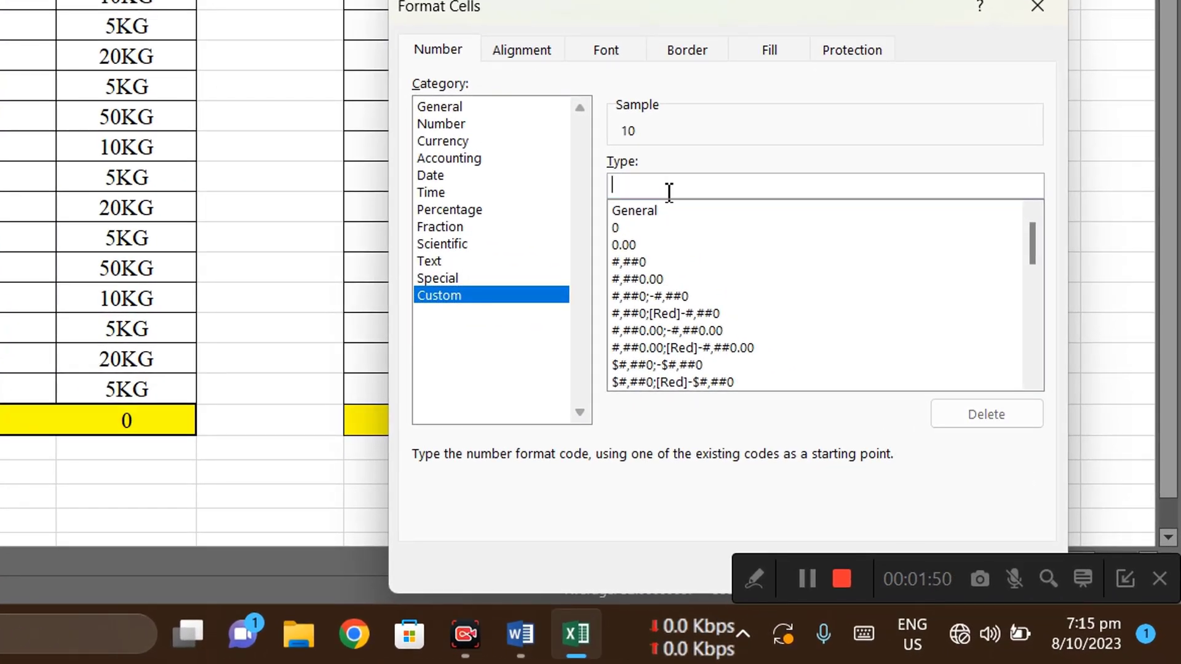
{"action": "left_click_drag", "start_coordinate": [579, 23], "coordinate": [227, 0]}
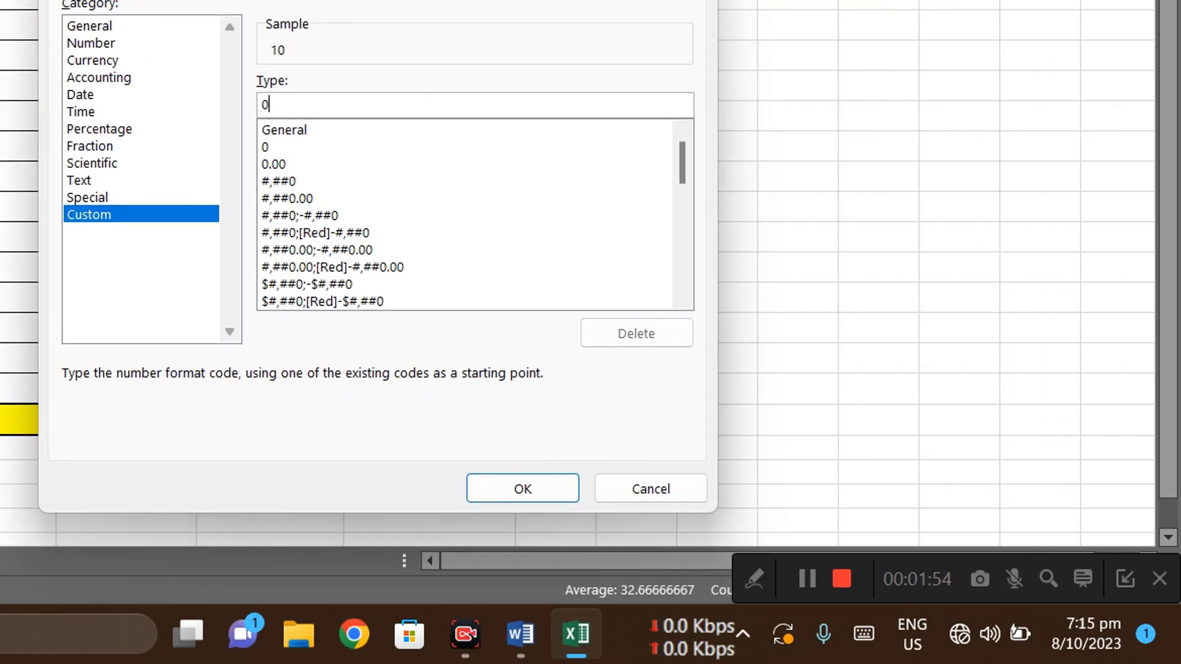
{"action": "type", "text": "0\"KG\""}
{"action": "left_click", "coordinate": [526, 490]}
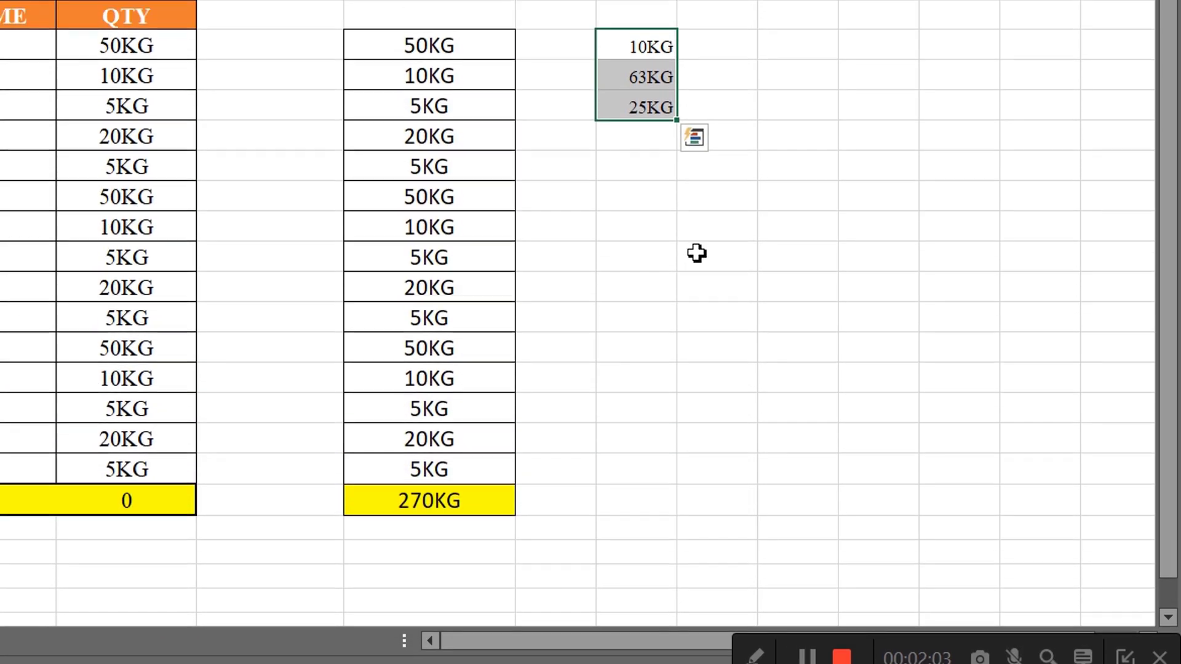
{"action": "left_click", "coordinate": [689, 226]}
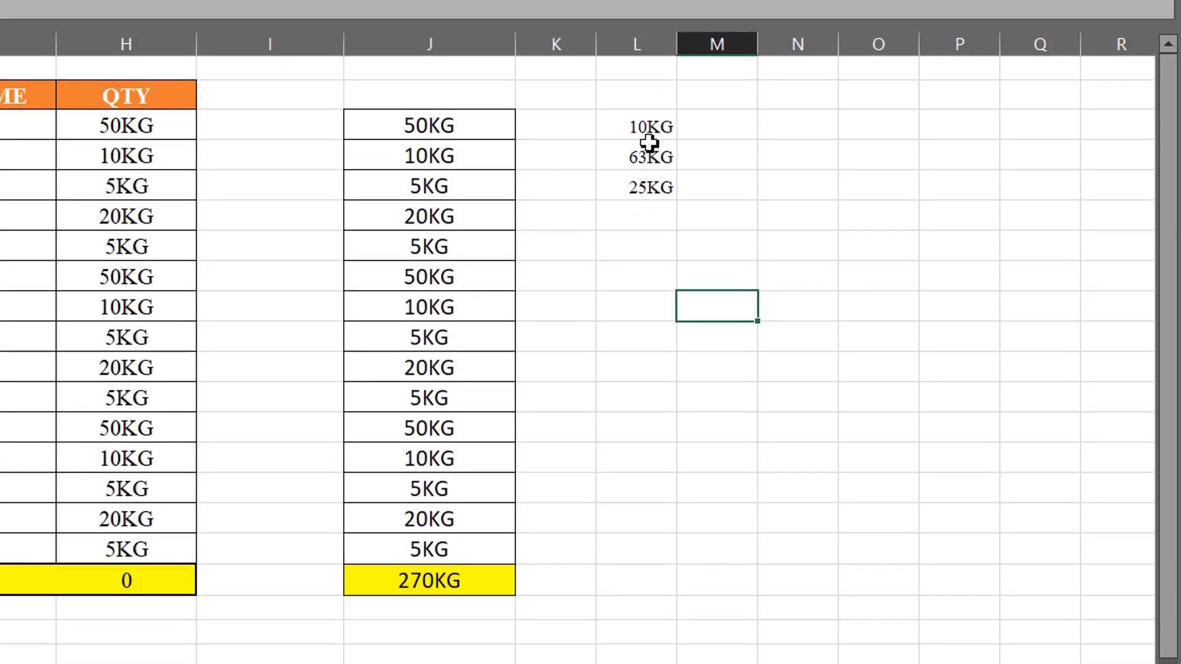
Total L3:L5 with a SUM formula in L6 and fill that cell yellow.
{"action": "left_click", "coordinate": [666, 222]}
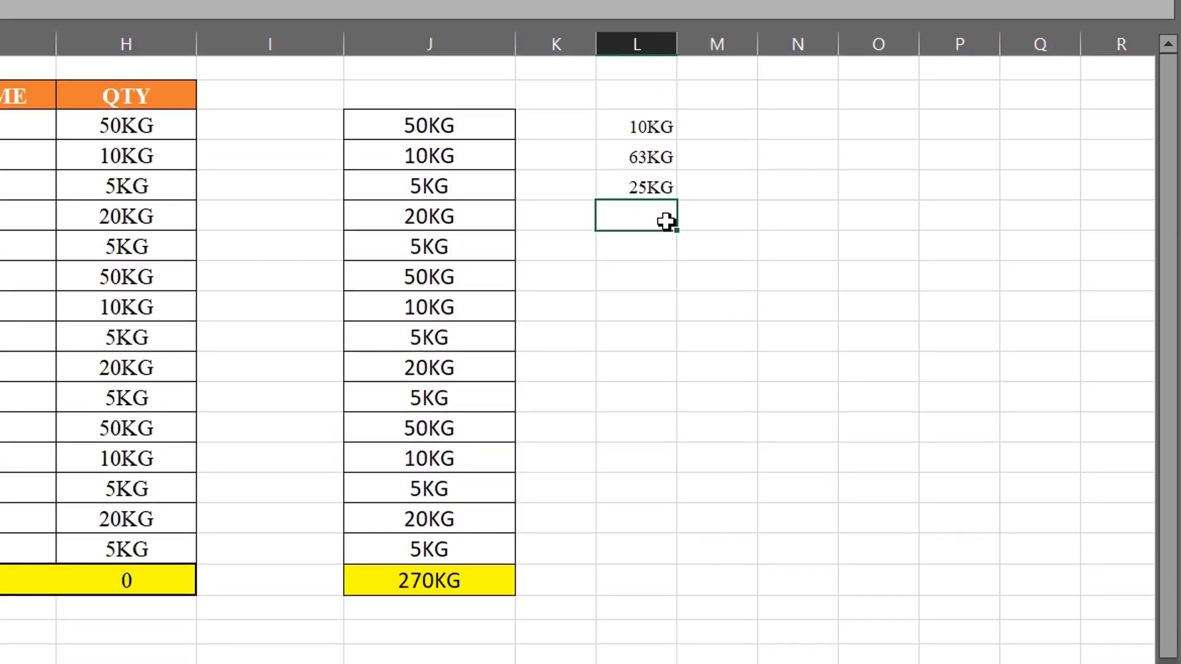
{"action": "key", "text": "alt+equal"}
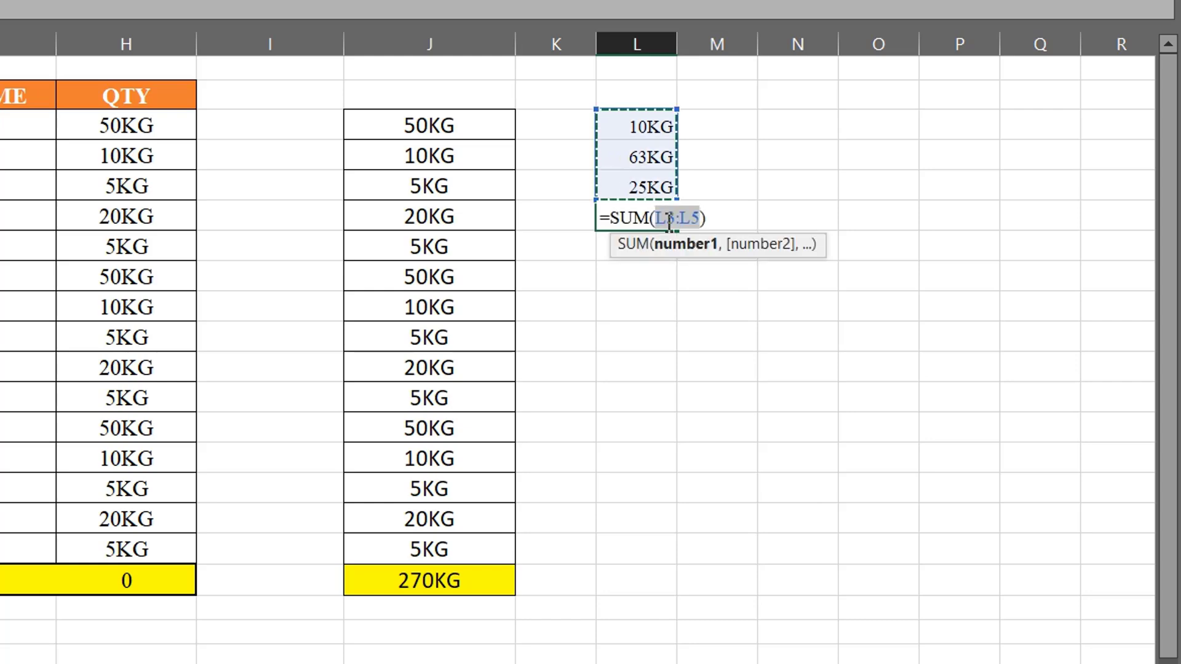
{"action": "key", "text": "Return"}
{"action": "left_click_drag", "start_coordinate": [662, 125], "coordinate": [665, 184]}
{"action": "left_click", "coordinate": [653, 223]}
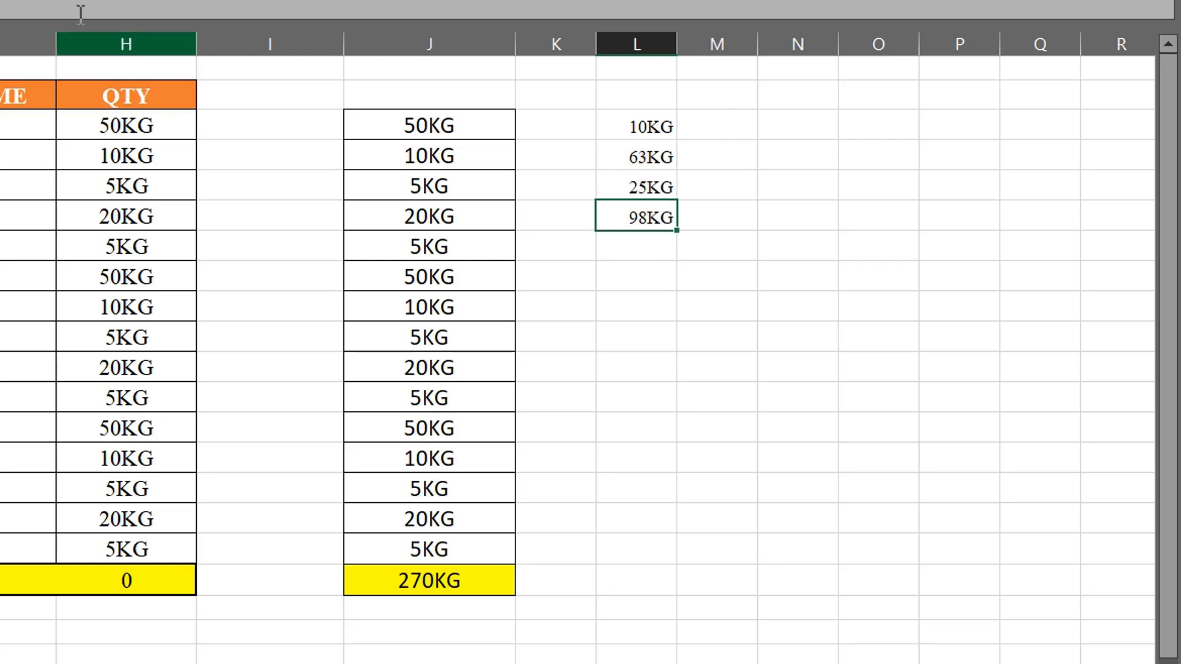
{"action": "left_click", "coordinate": [765, 342]}
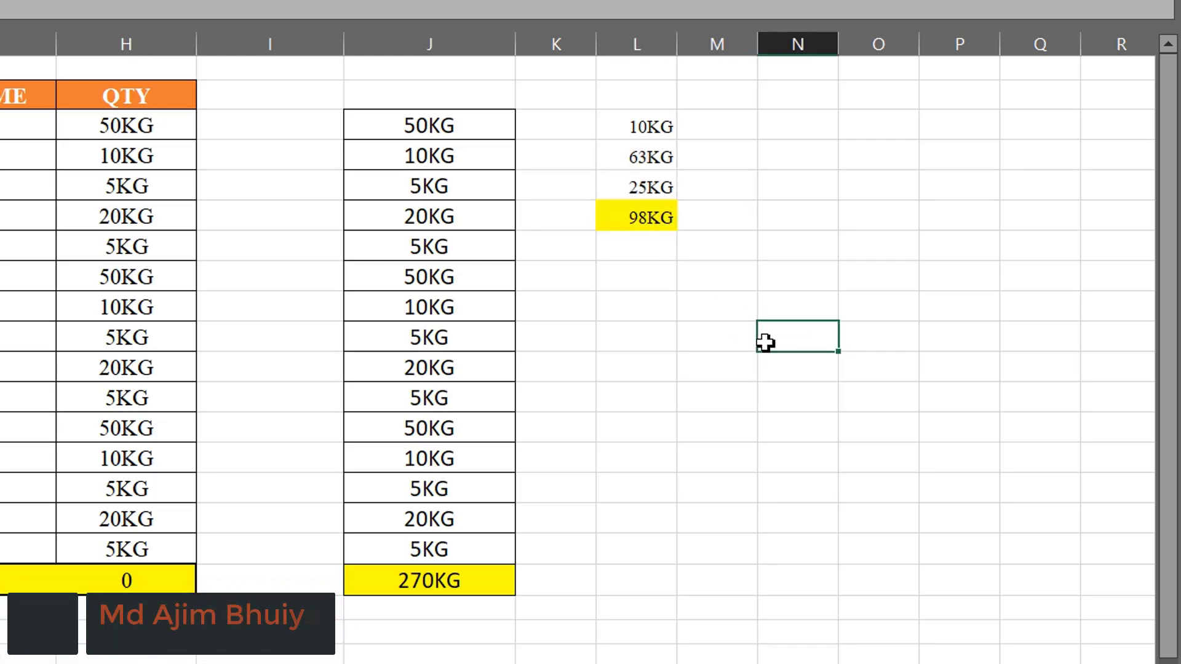
Enter 10KG, 63KG and 25KG as typed text in cells N3 to N5.
{"action": "left_click", "coordinate": [800, 127]}
{"action": "type", "text": "10KG"}
{"action": "key", "text": "Return"}
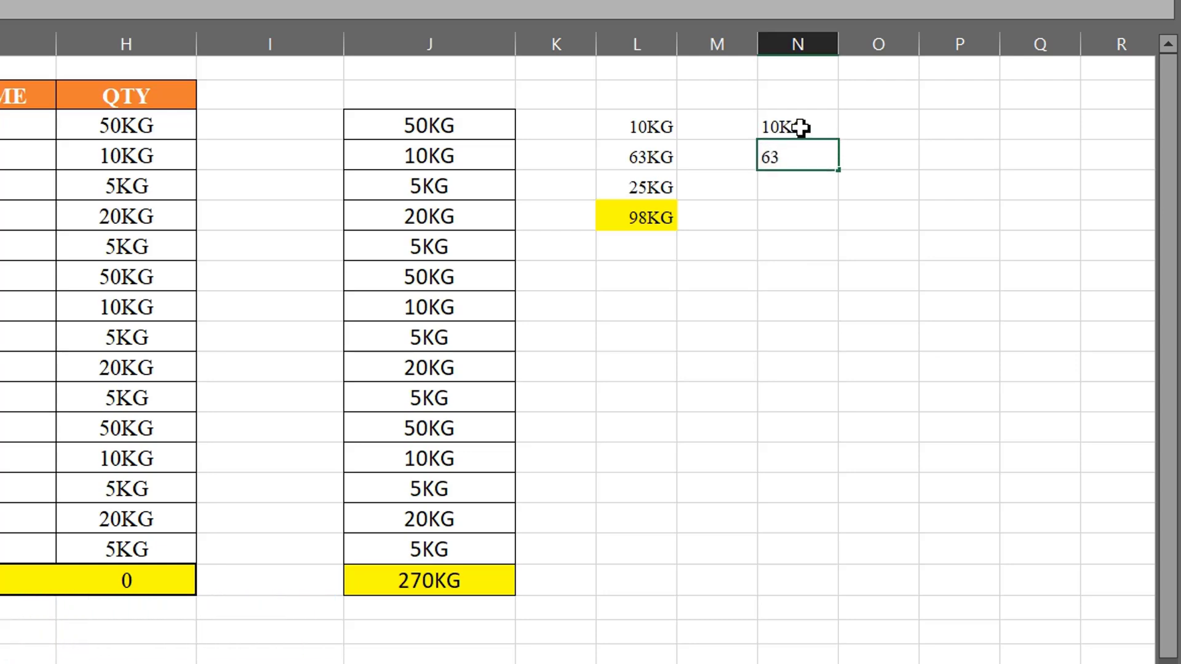
{"action": "type", "text": "63KG"}
{"action": "key", "text": "Return"}
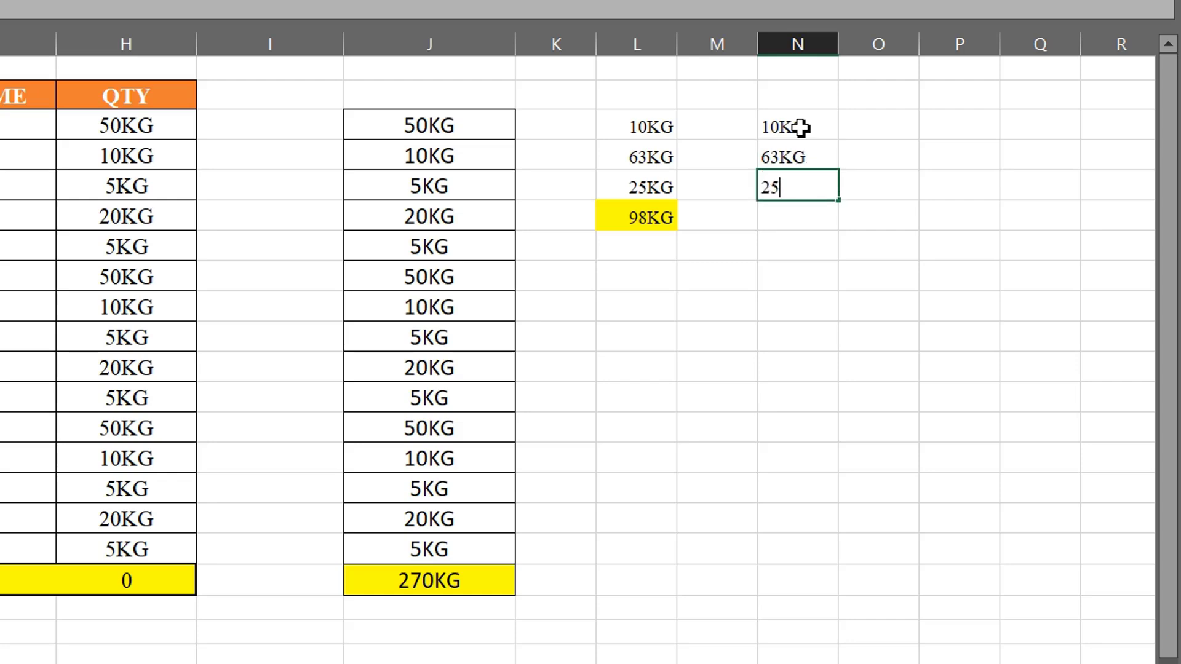
{"action": "key", "text": "Return"}
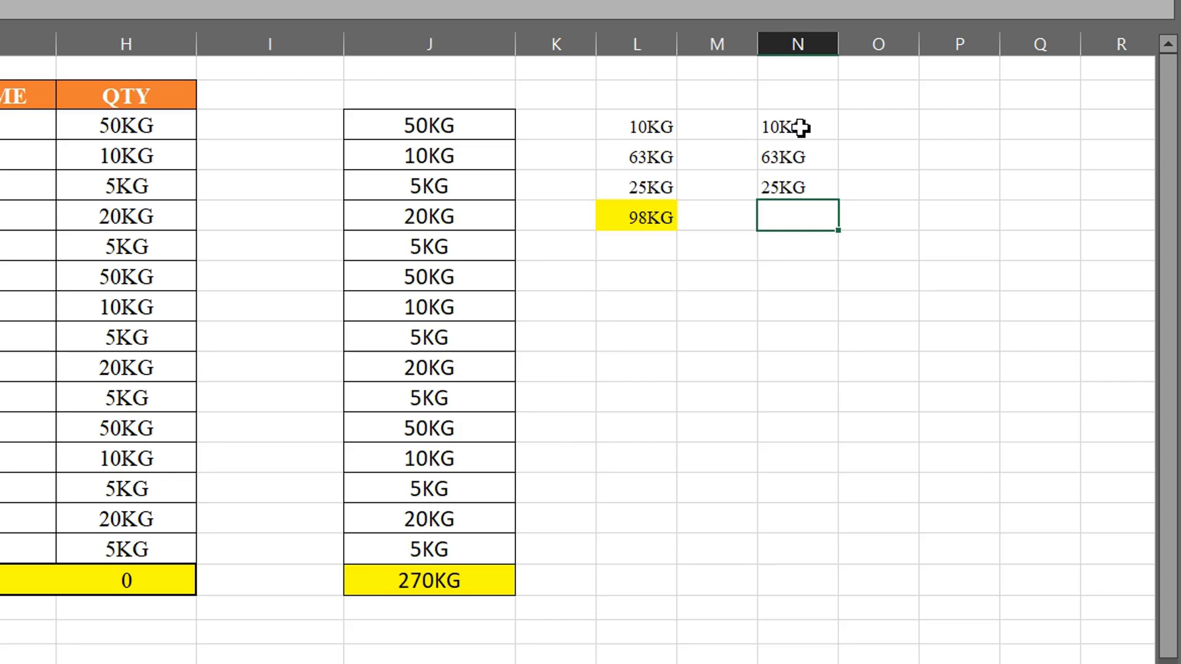
Enter a SUM formula in N6 that totals the typed KG entries in N3:N5.
{"action": "key", "text": "alt+equal"}
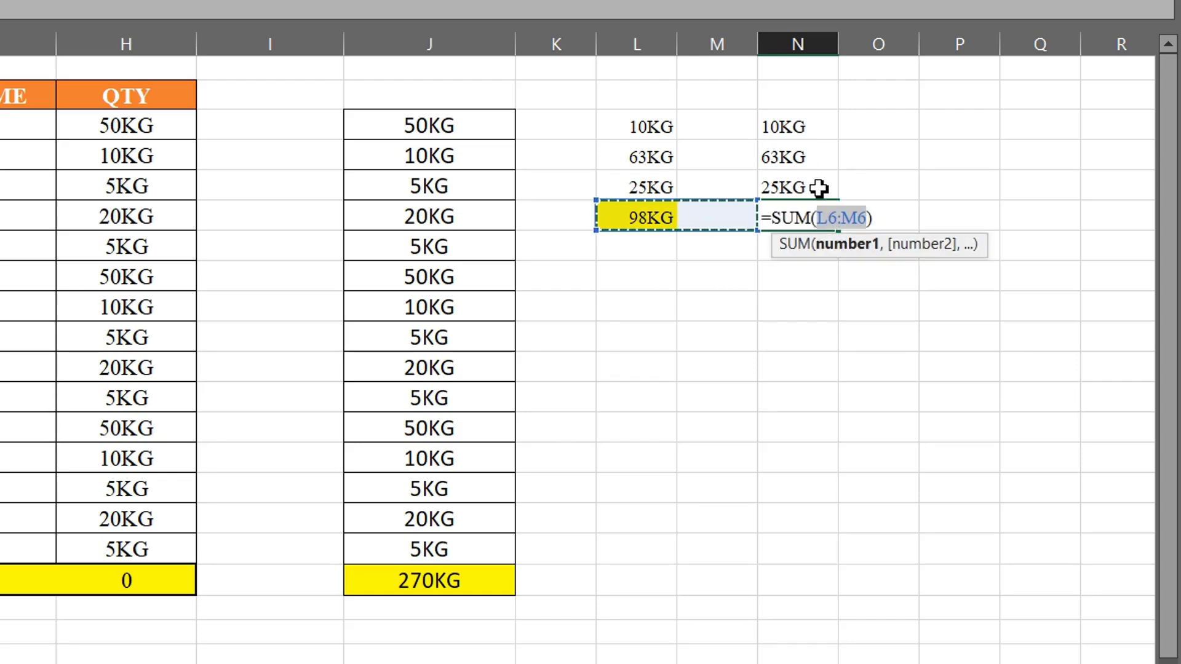
{"action": "key", "text": "BackSpace"}
{"action": "left_click_drag", "start_coordinate": [809, 129], "coordinate": [806, 178]}
{"action": "key", "text": "Return"}
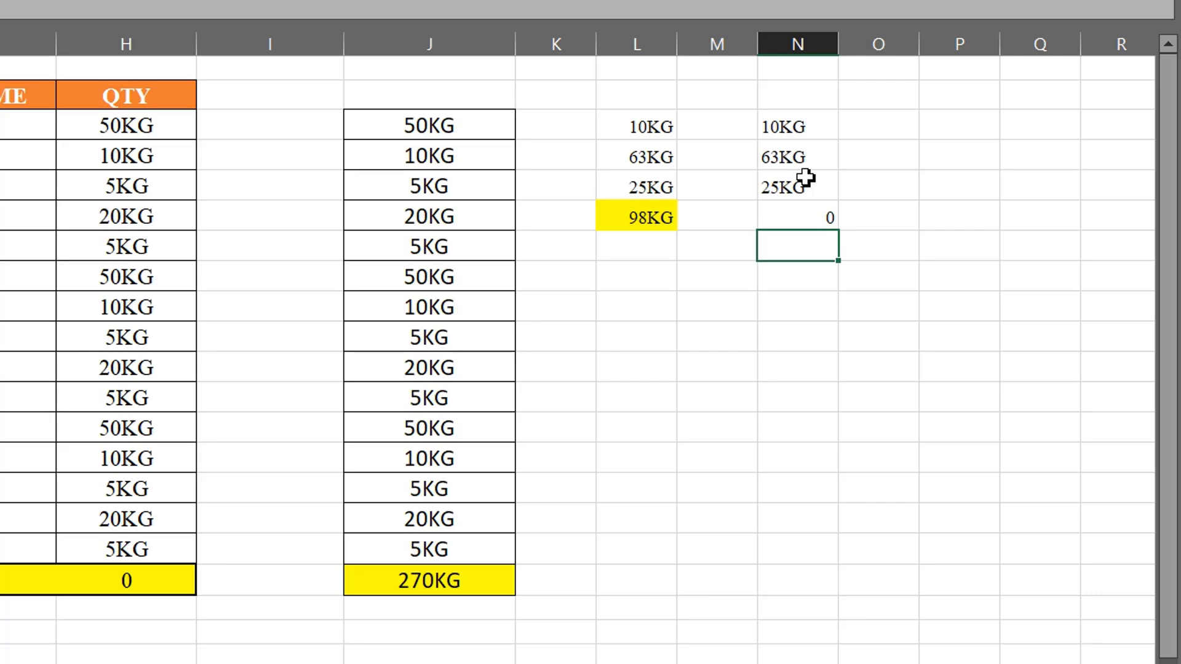
{"action": "left_click", "coordinate": [660, 132]}
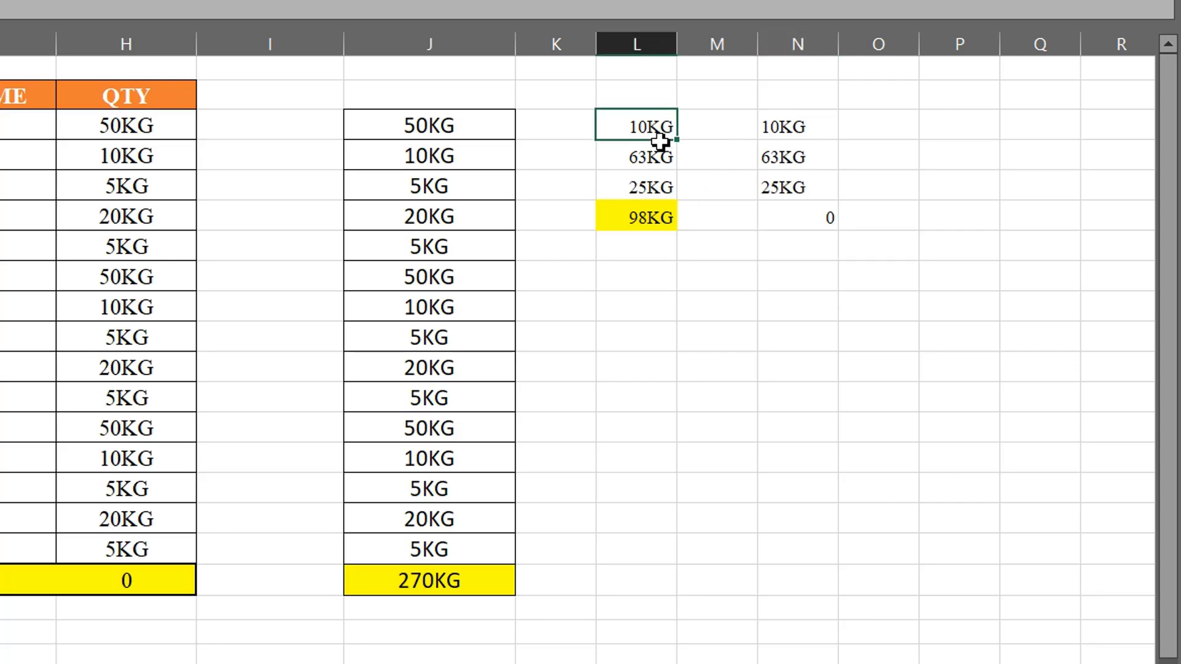
Check the custom number format applied to L3:L5 in the Format Cells dialog, then close it without changes.
{"action": "left_click_drag", "start_coordinate": [660, 131], "coordinate": [660, 185]}
{"action": "right_click", "coordinate": [655, 153]}
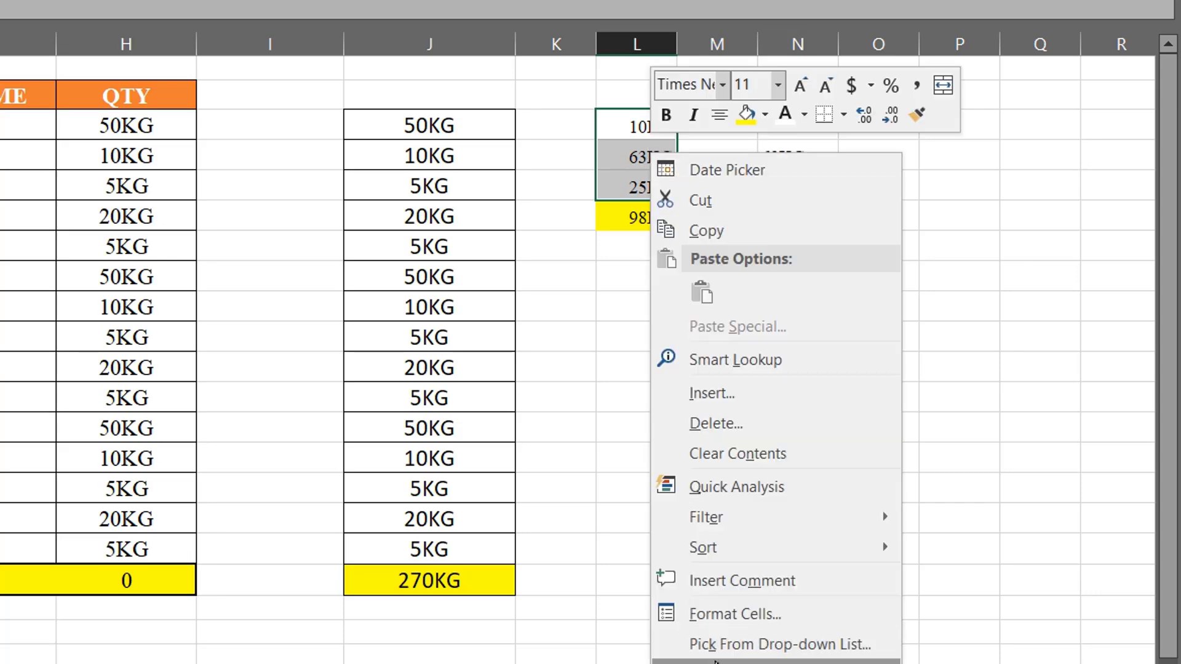
{"action": "left_click", "coordinate": [736, 614]}
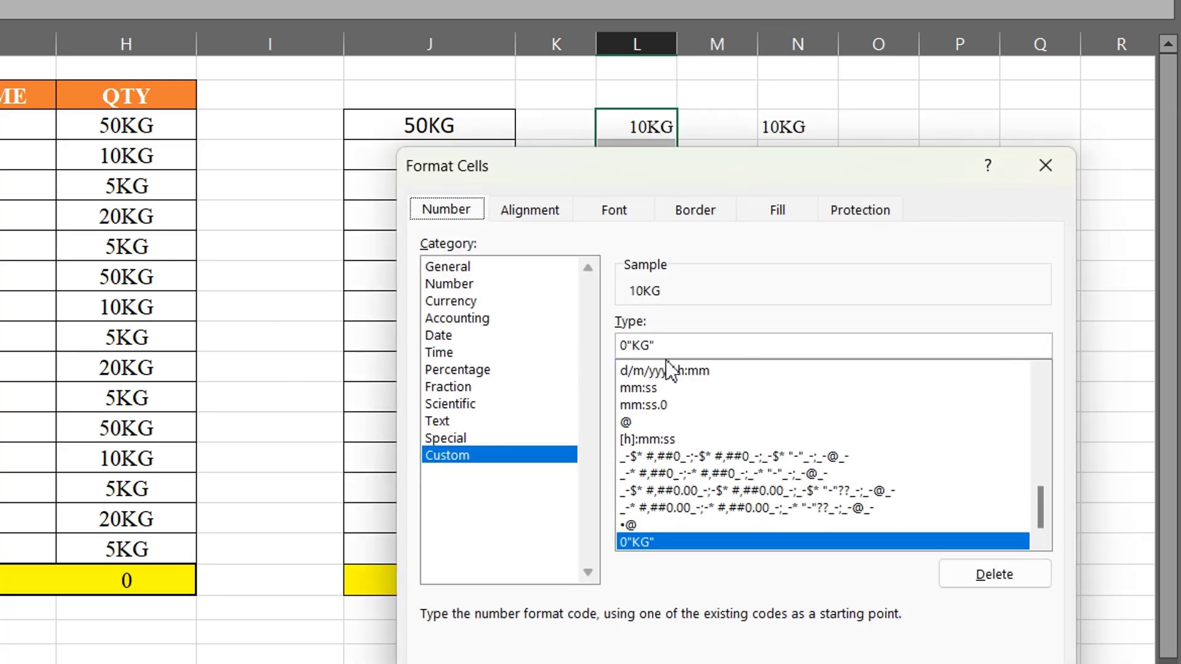
{"action": "left_click", "coordinate": [1044, 167]}
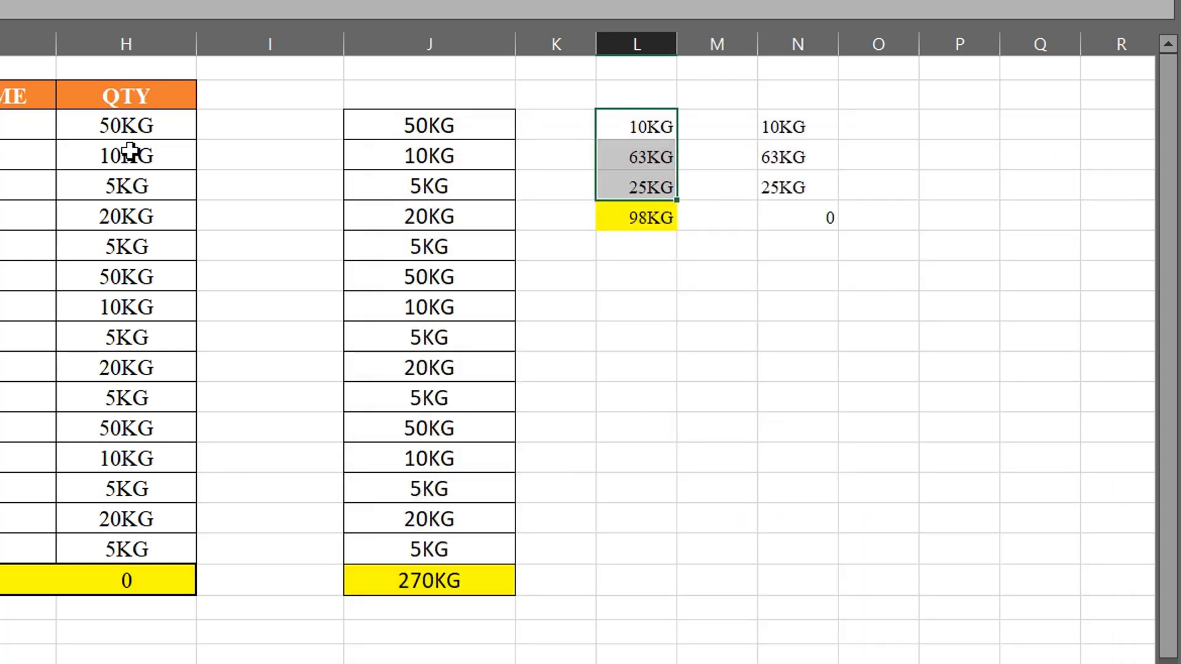
Clear the existing grand total from cell H18 of the QTY column.
{"action": "left_click", "coordinate": [130, 578]}
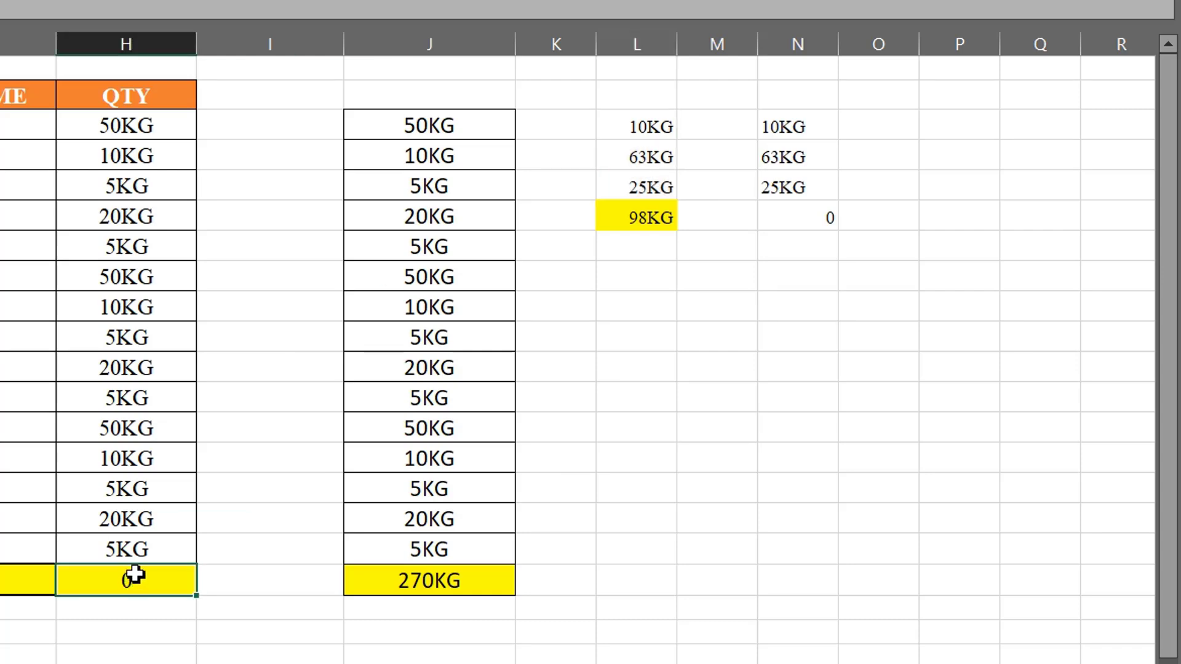
{"action": "left_click", "coordinate": [163, 635]}
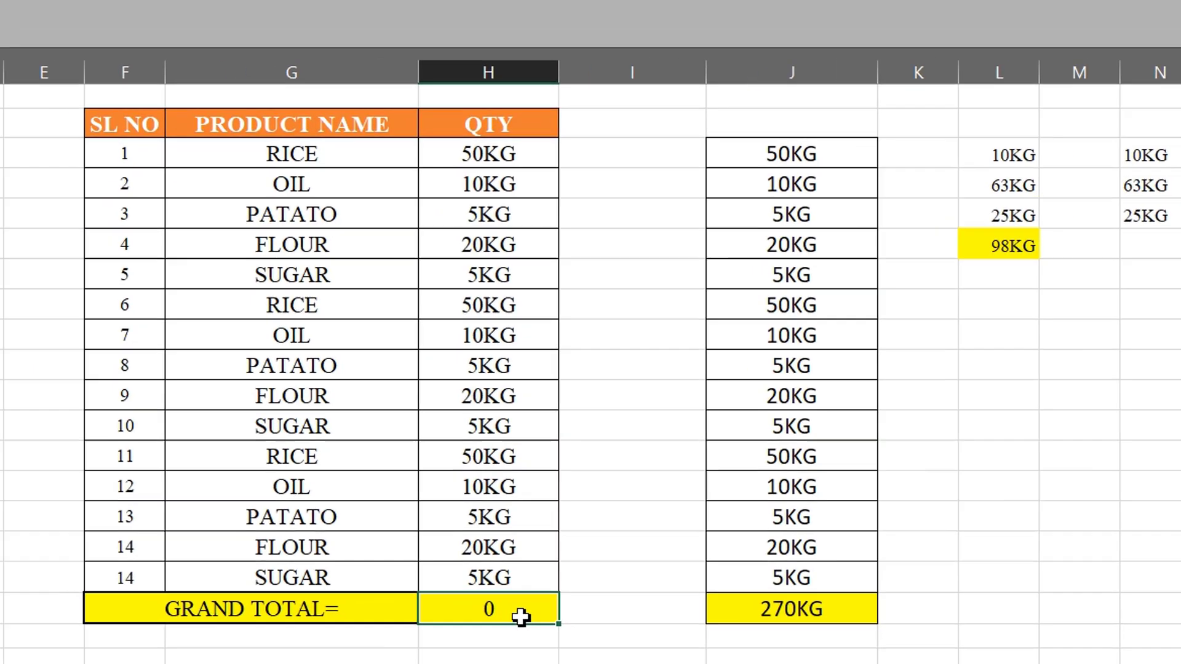
{"action": "left_click", "coordinate": [163, 580]}
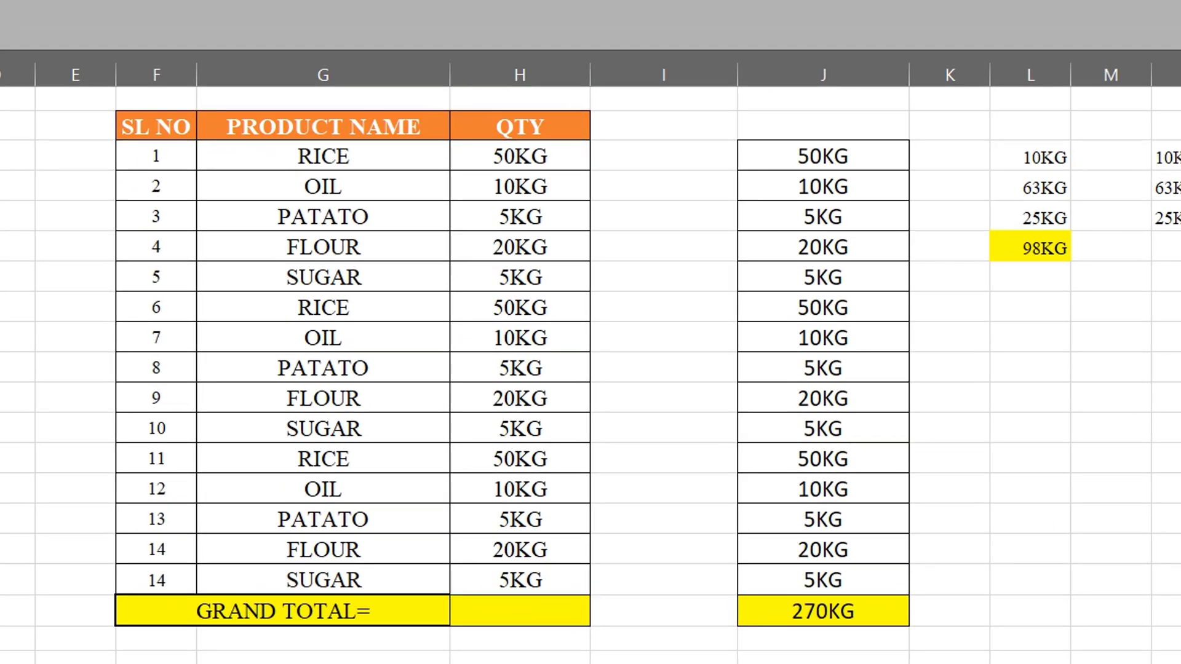
Enter =SUM(SUBSTITUTE(H3:H17,"KG","")+0) as an array formula in the grand total cell H18.
{"action": "left_click", "coordinate": [504, 620]}
{"action": "left_click", "coordinate": [506, 620]}
{"action": "type", "text": "="}
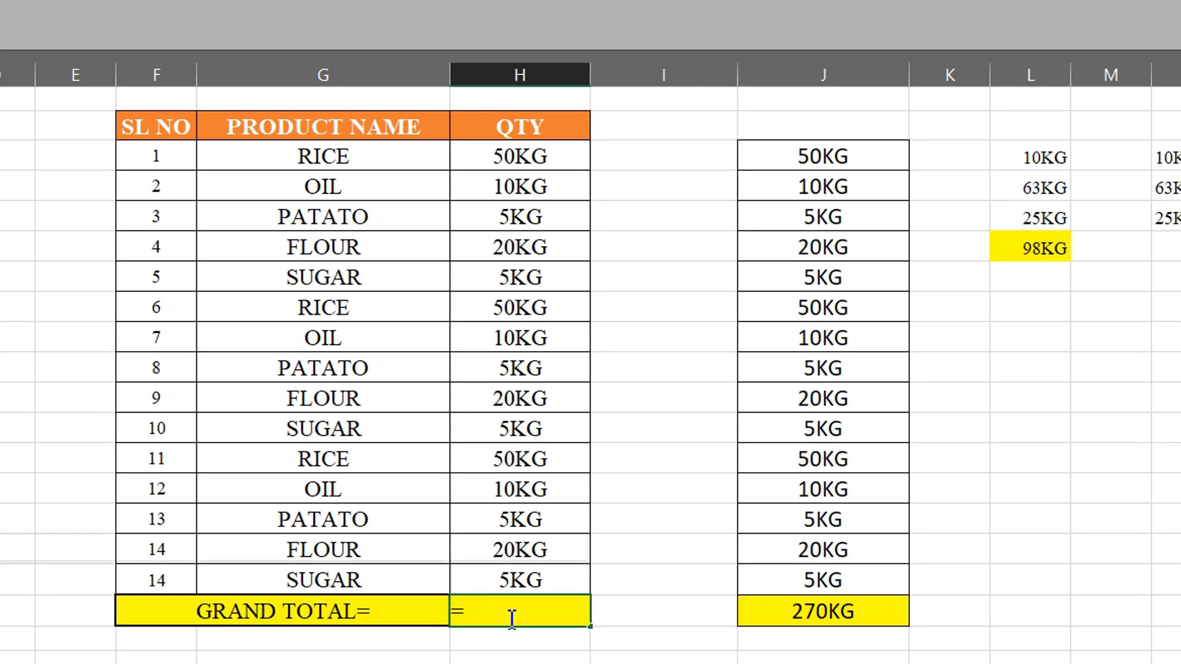
{"action": "type", "text": "SUM("}
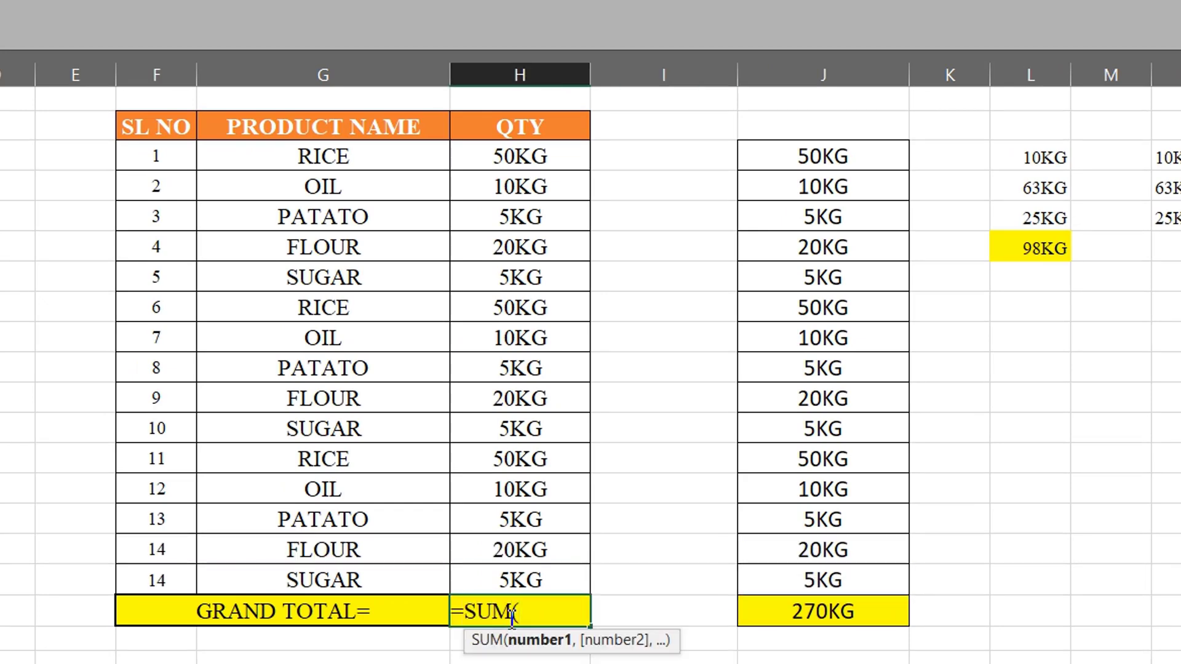
{"action": "type", "text": "SUB"}
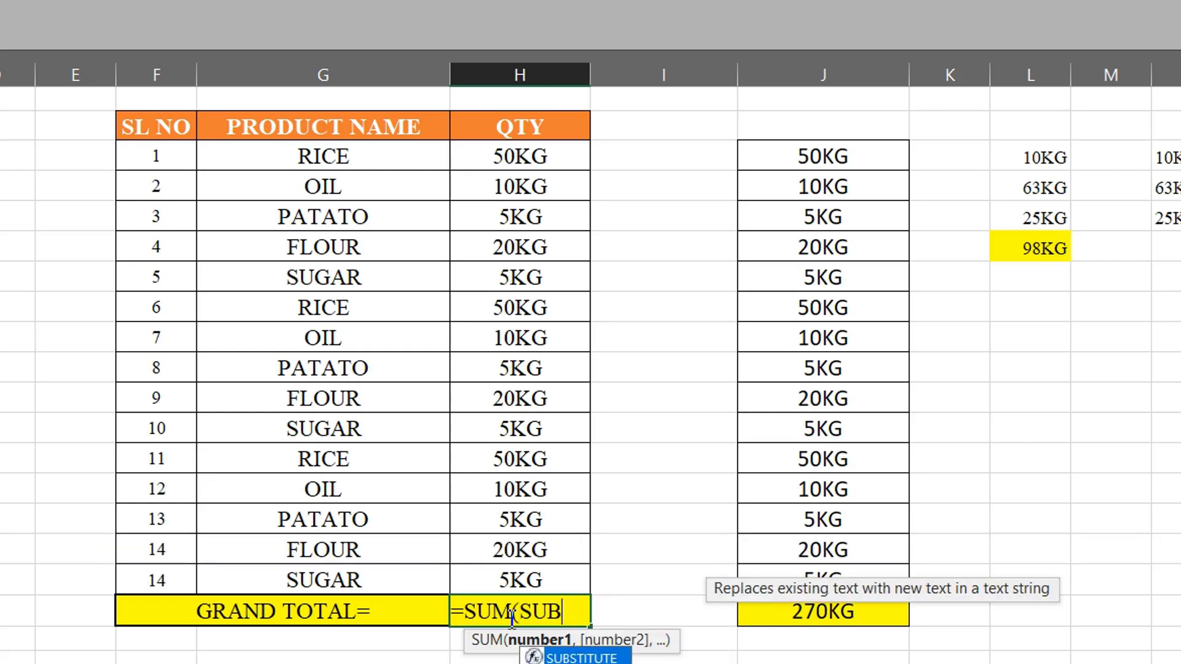
{"action": "key", "text": "Tab"}
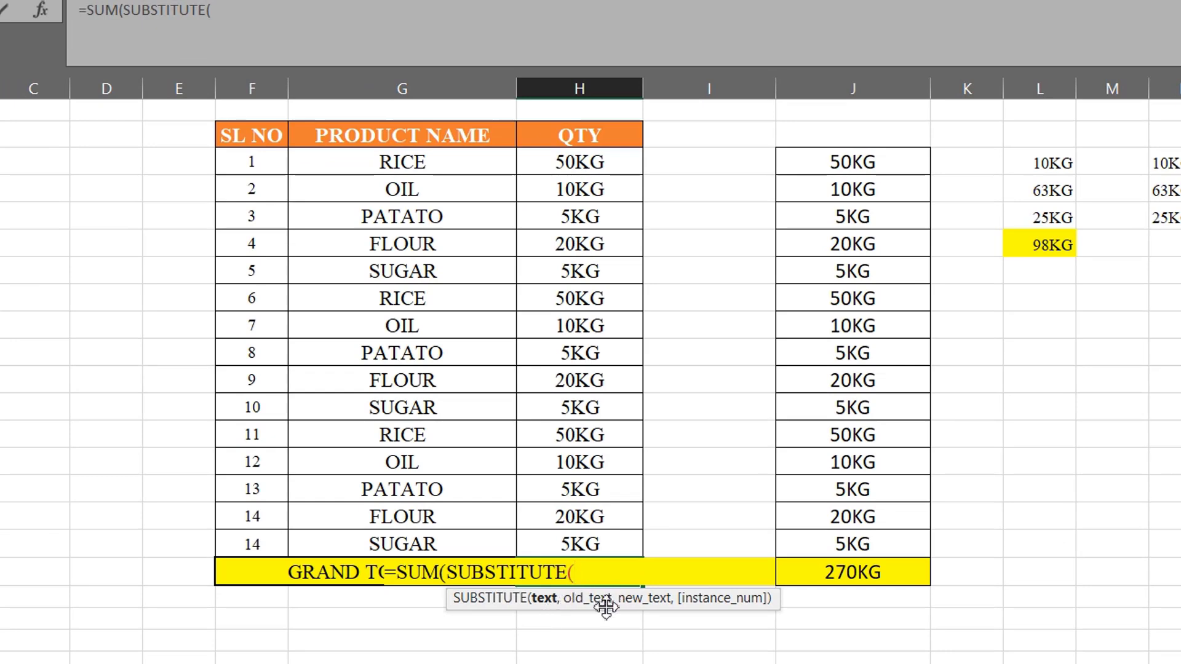
{"action": "left_click_drag", "start_coordinate": [581, 163], "coordinate": [593, 531]}
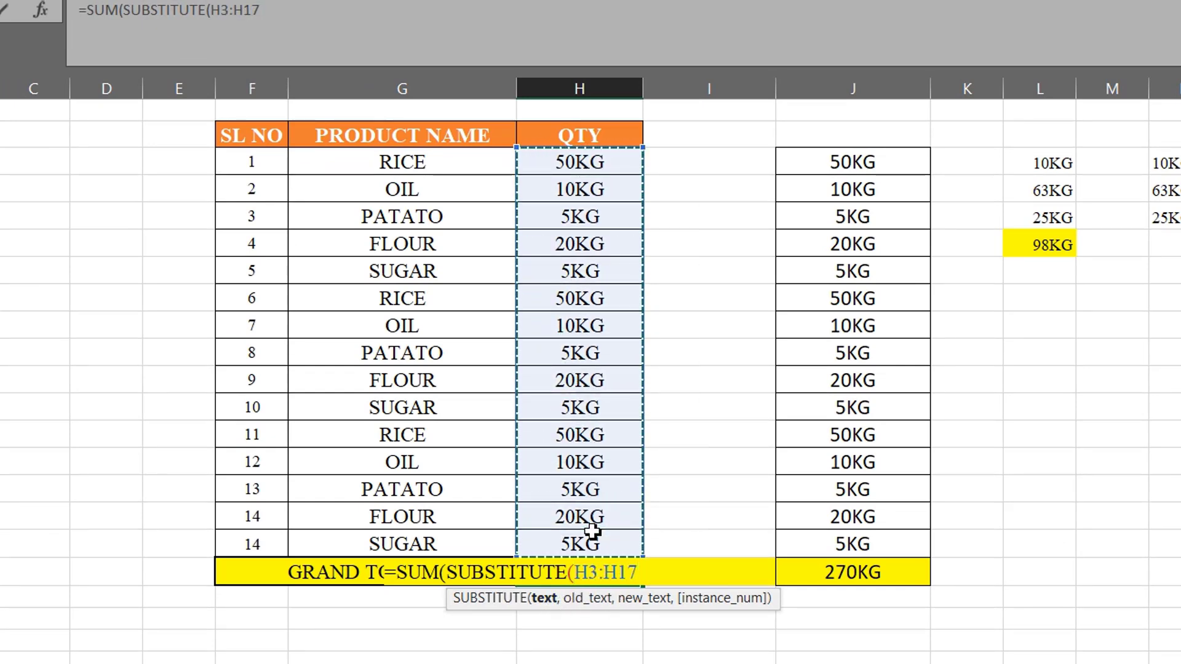
{"action": "type", "text": ","}
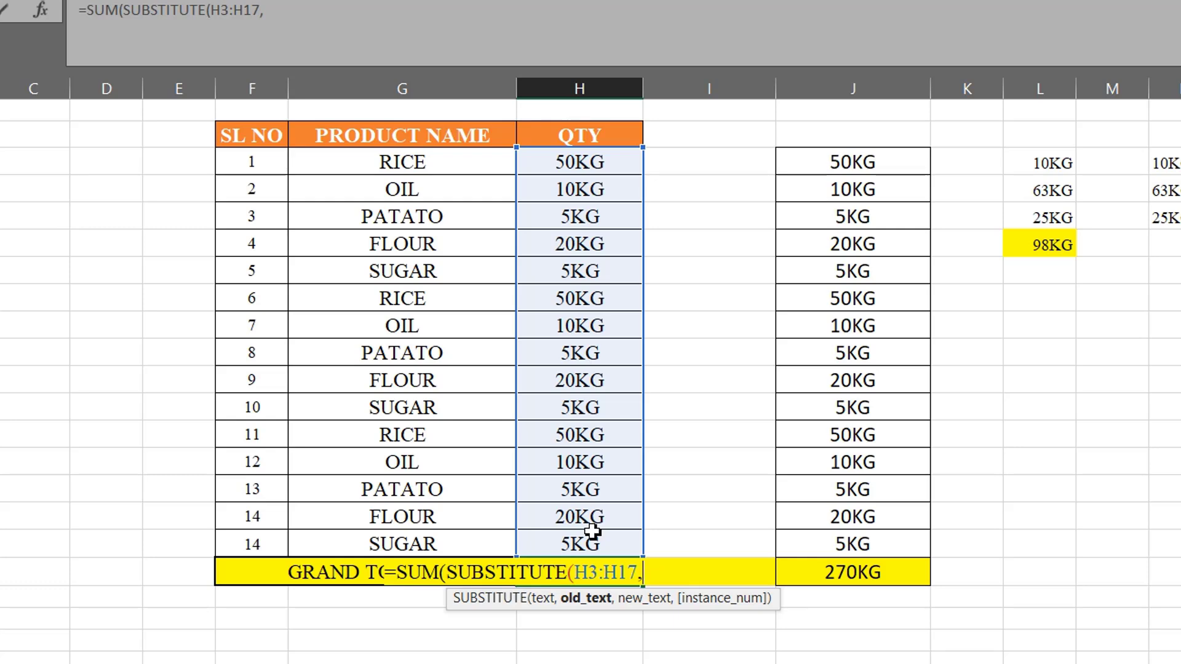
{"action": "type", "text": "\"KG\","}
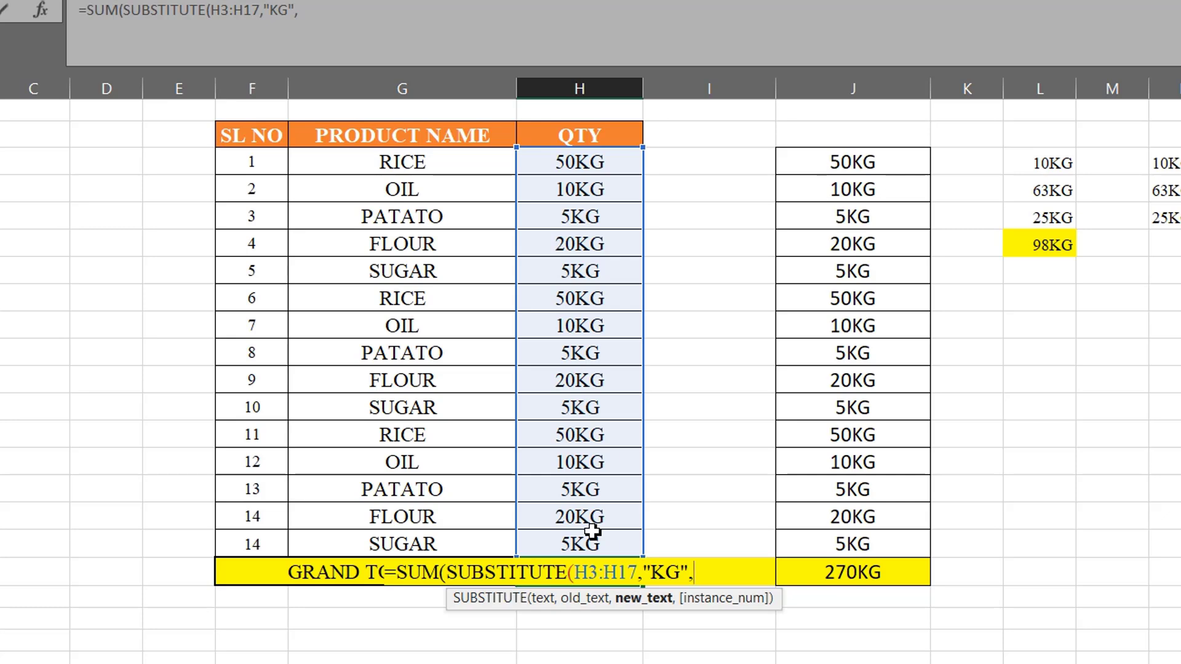
{"action": "type", "text": "\"\")"}
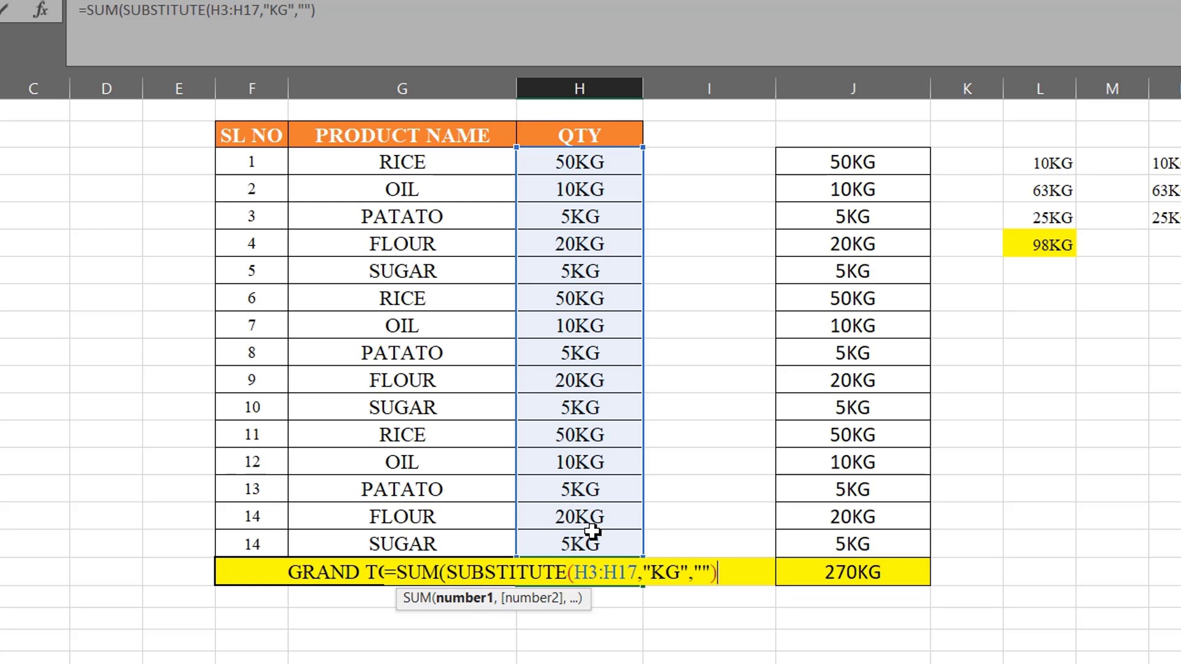
{"action": "type", "text": "+0"}
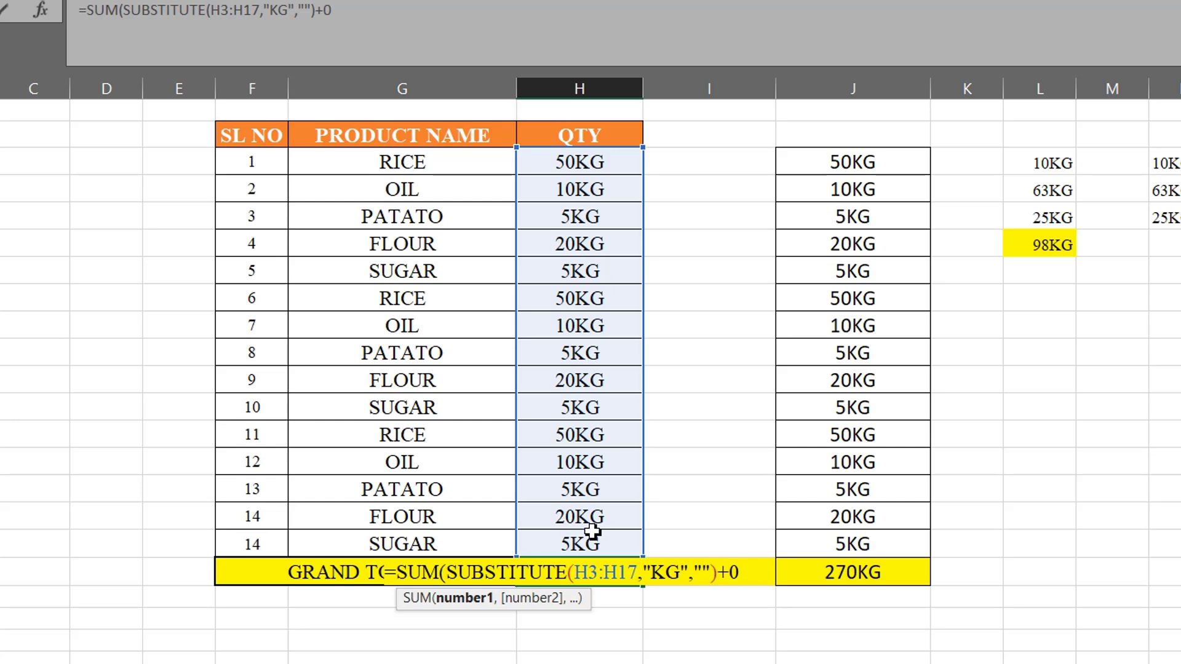
{"action": "type", "text": ")"}
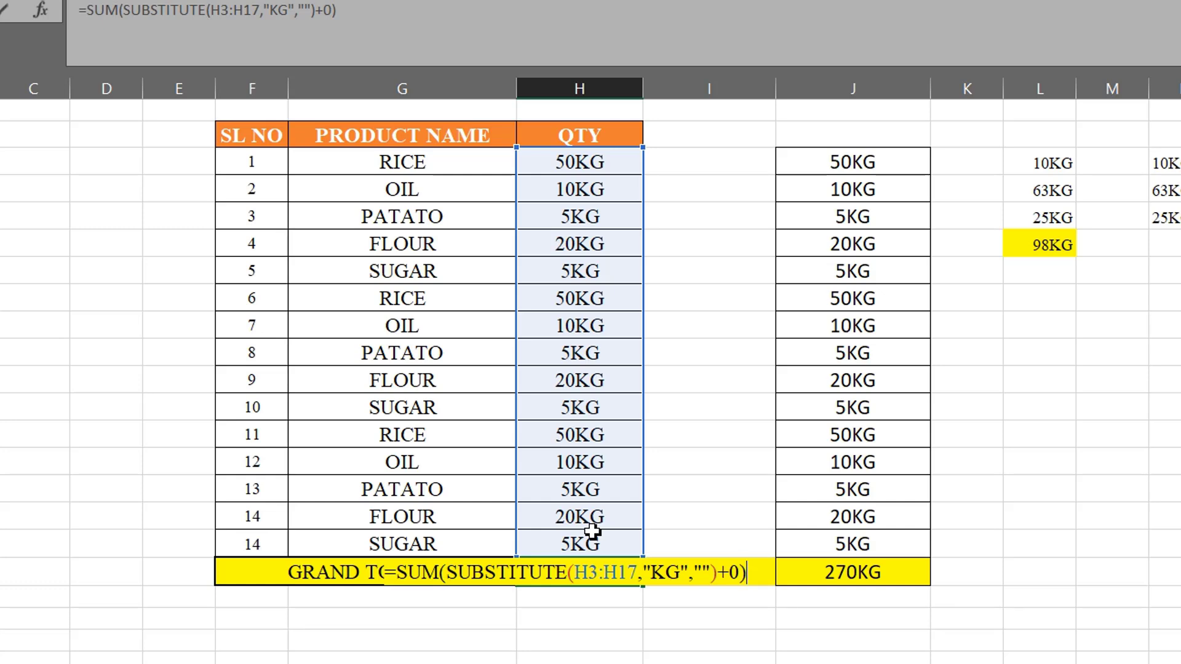
{"action": "key", "text": "ctrl+shift+Return"}
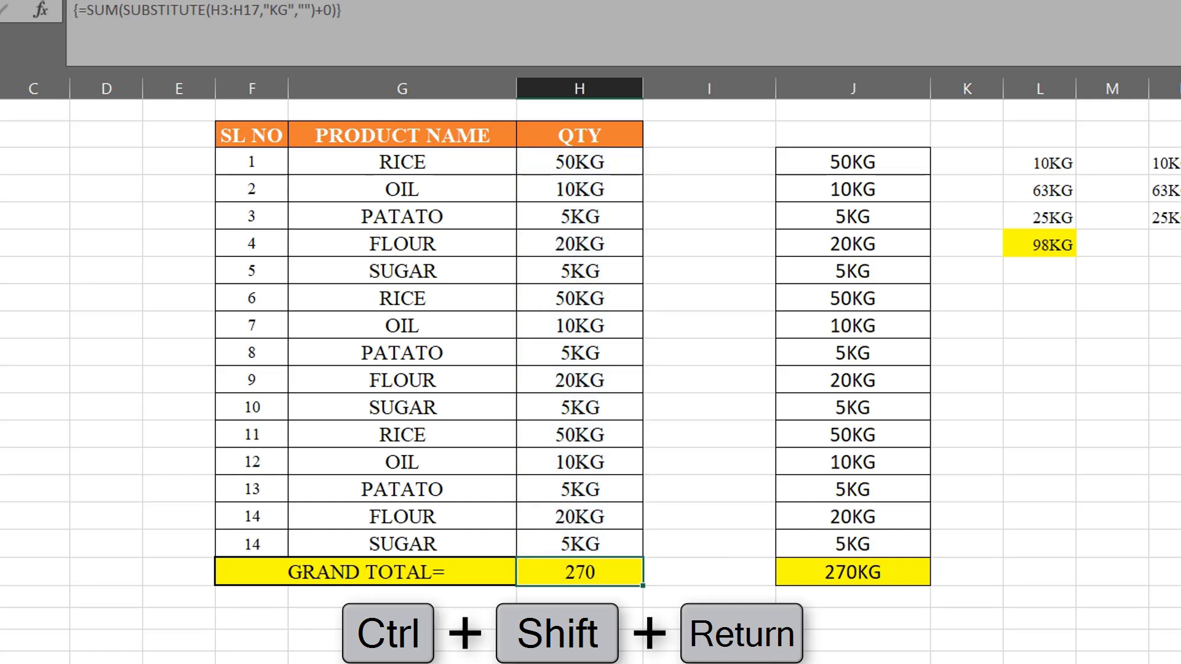
Examine the array formula's grand total in H18 against the typed KG quantities above it.
{"action": "left_click", "coordinate": [900, 579]}
{"action": "left_click", "coordinate": [600, 575]}
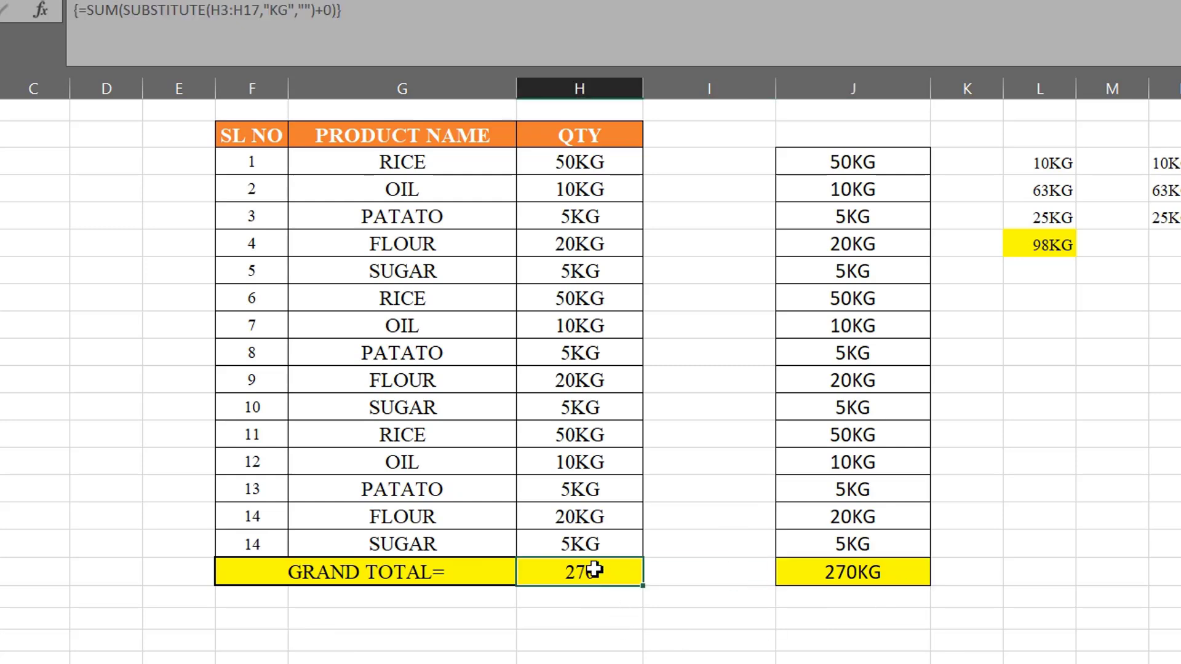
{"action": "left_click", "coordinate": [666, 640]}
{"action": "left_click_drag", "start_coordinate": [575, 164], "coordinate": [586, 523]}
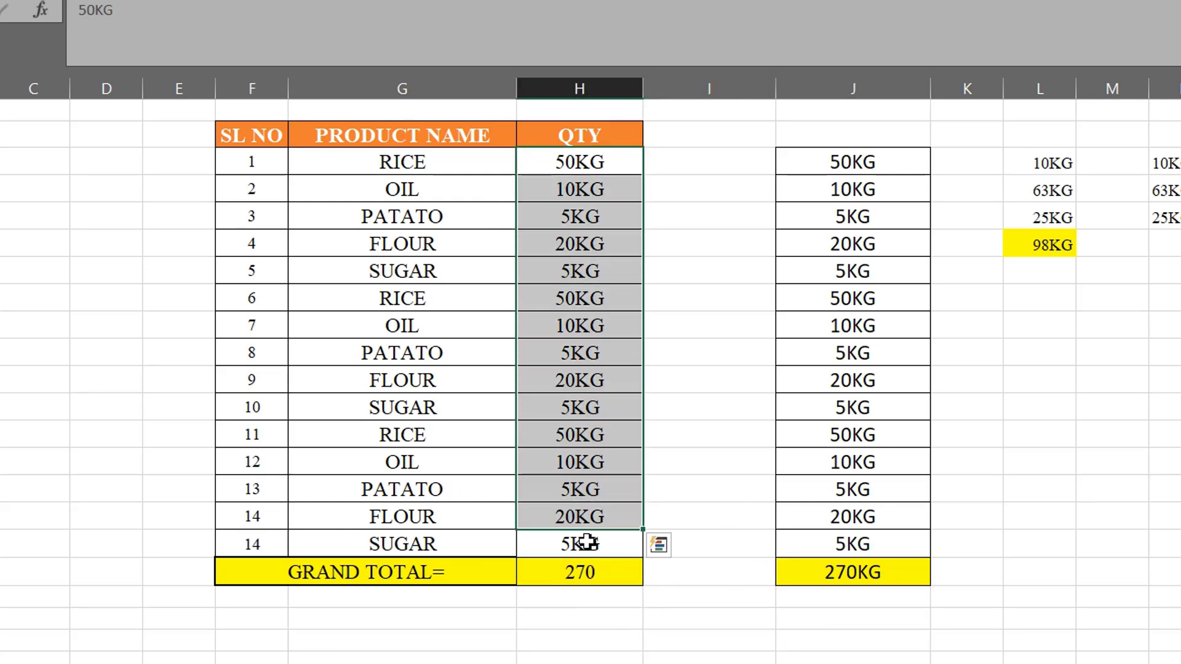
{"action": "left_click", "coordinate": [693, 617]}
Enter a plain SUM formula over N3:N5 in cell N6.
{"action": "scroll", "coordinate": [1009, 386], "scroll_direction": "right", "scroll_amount": 3}
{"action": "scroll", "coordinate": [1009, 387], "scroll_direction": "right", "scroll_amount": 2}
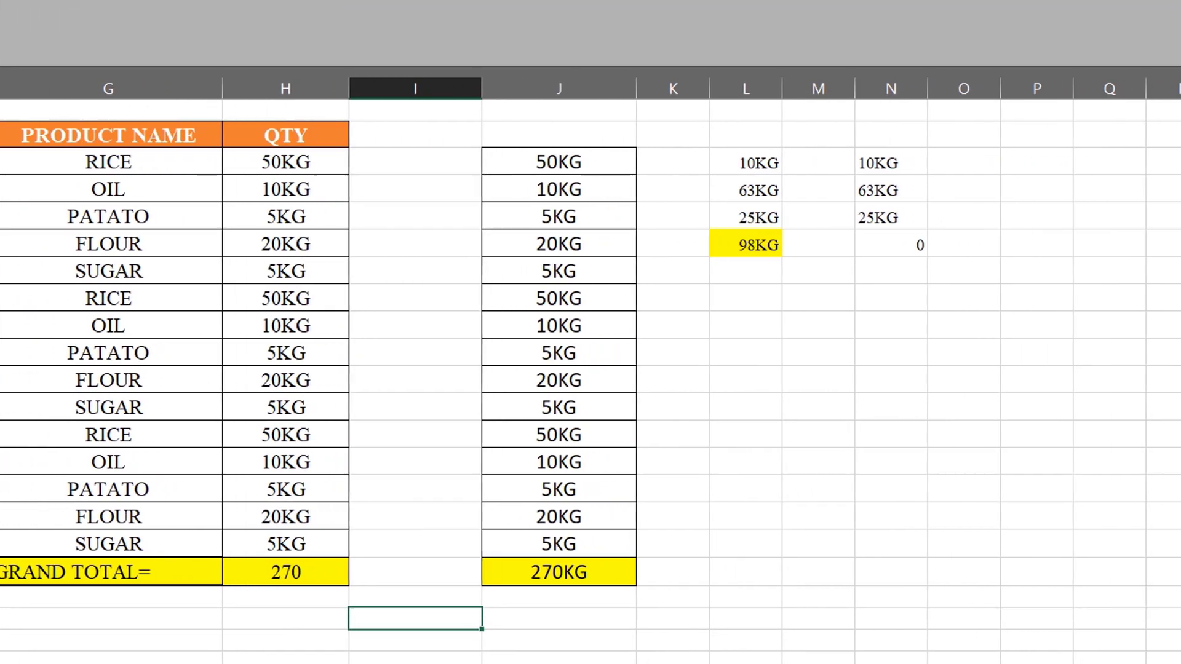
{"action": "scroll", "coordinate": [906, 415], "scroll_direction": "up", "scroll_amount": 4}
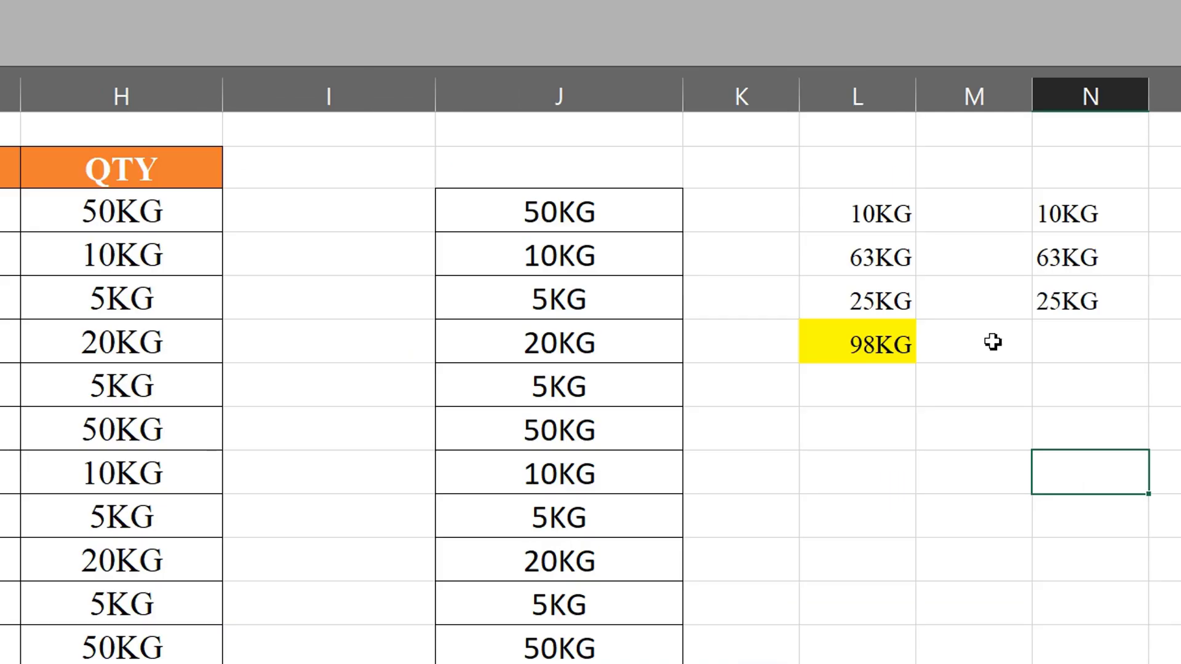
{"action": "left_click", "coordinate": [1073, 350]}
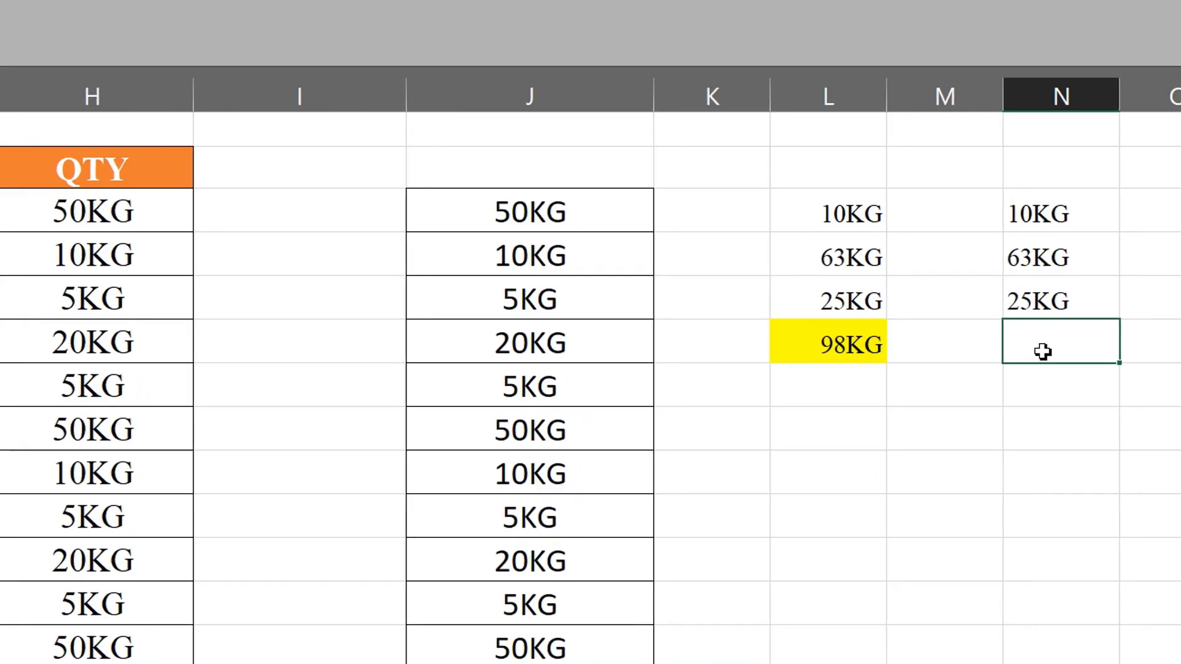
{"action": "type", "text": "=SUM"}
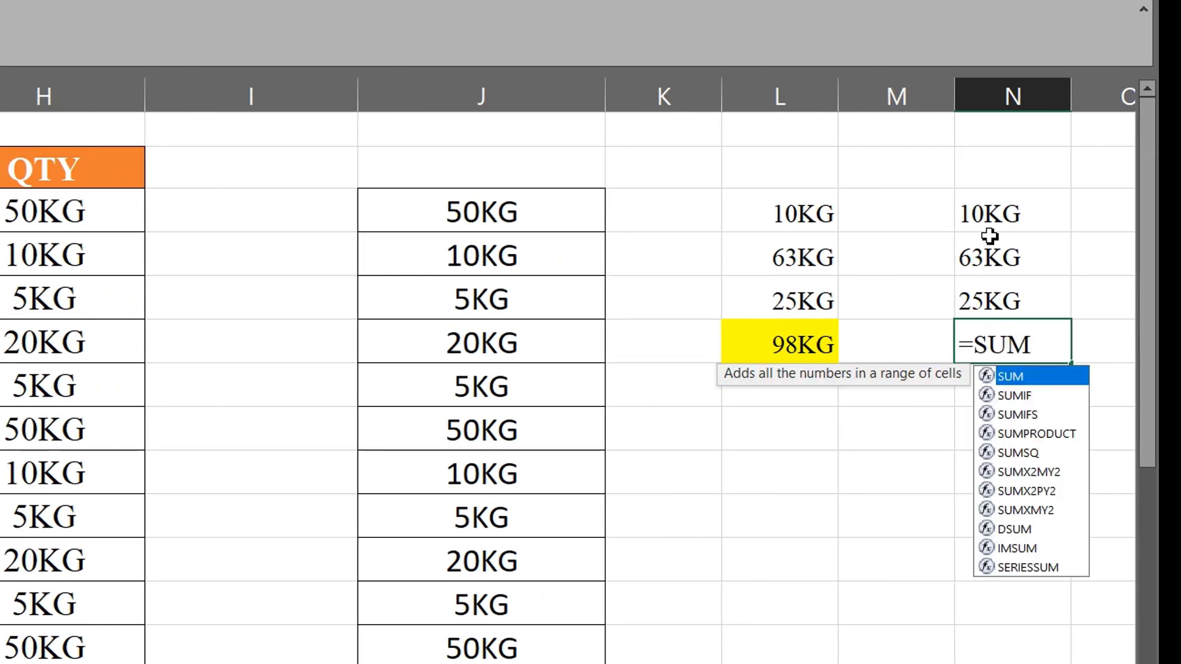
{"action": "type", "text": "("}
{"action": "left_click_drag", "start_coordinate": [1004, 230], "coordinate": [1017, 299]}
{"action": "key", "text": "Return"}
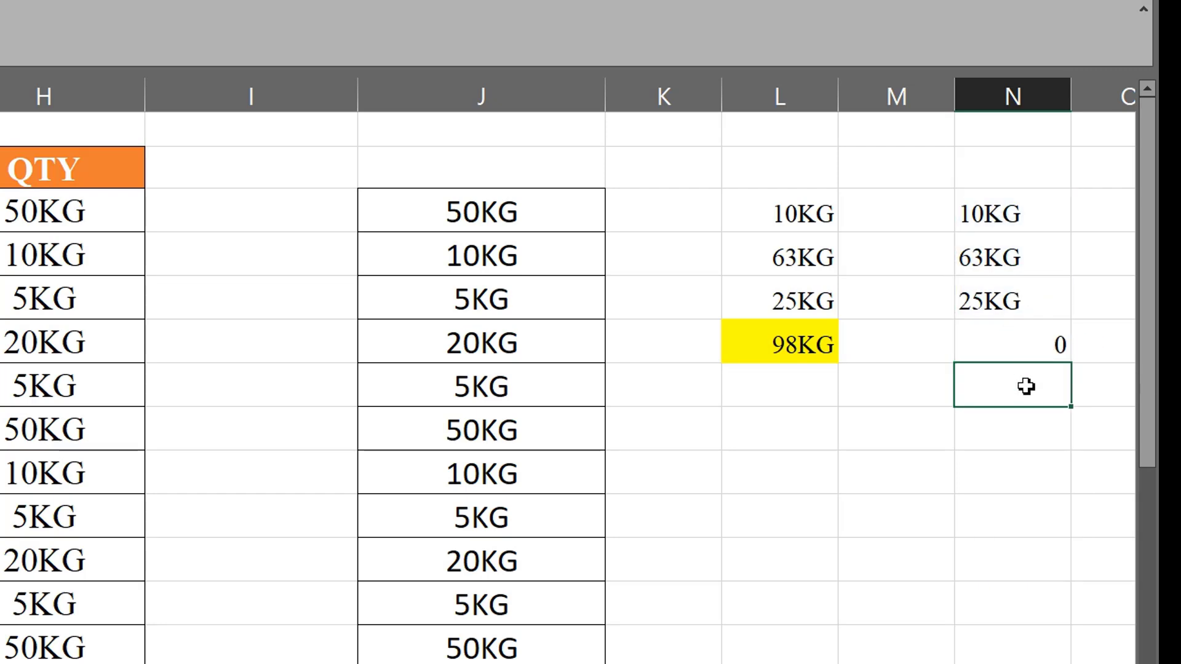
Replace the plain SUM in cell N6 with the array formula =SUM(SUBSTITUTE(N3:N5,"KG","")+0).
{"action": "left_click", "coordinate": [1018, 352]}
{"action": "double_click", "coordinate": [1018, 351]}
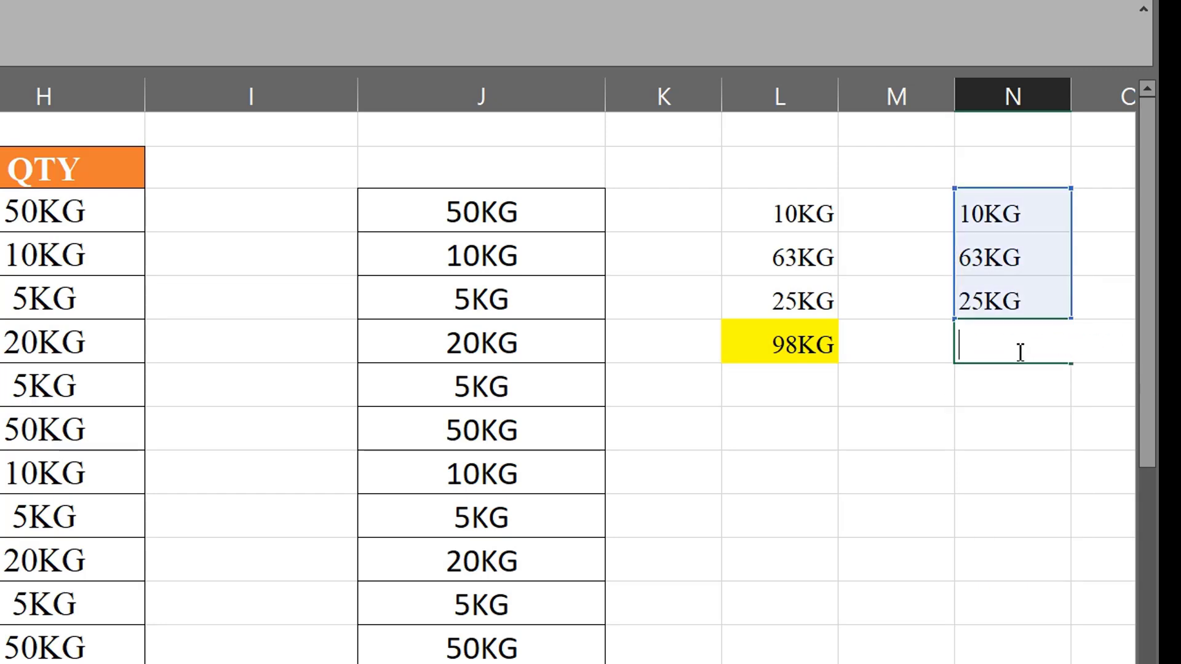
{"action": "type", "text": "="}
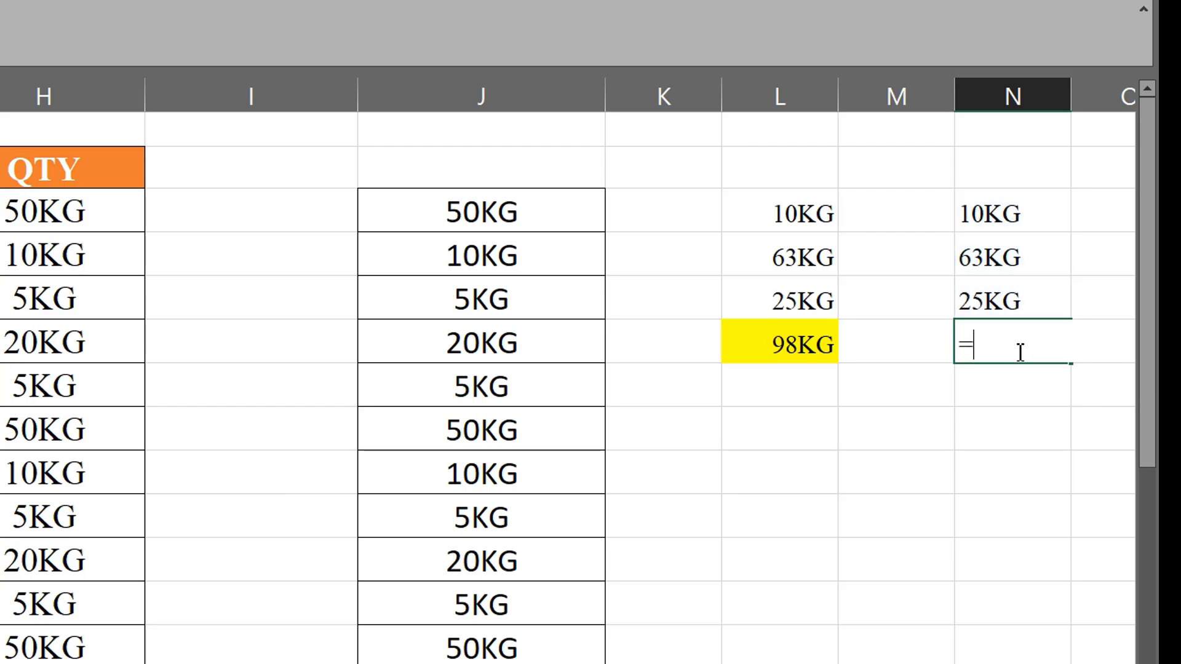
{"action": "type", "text": "SUB"}
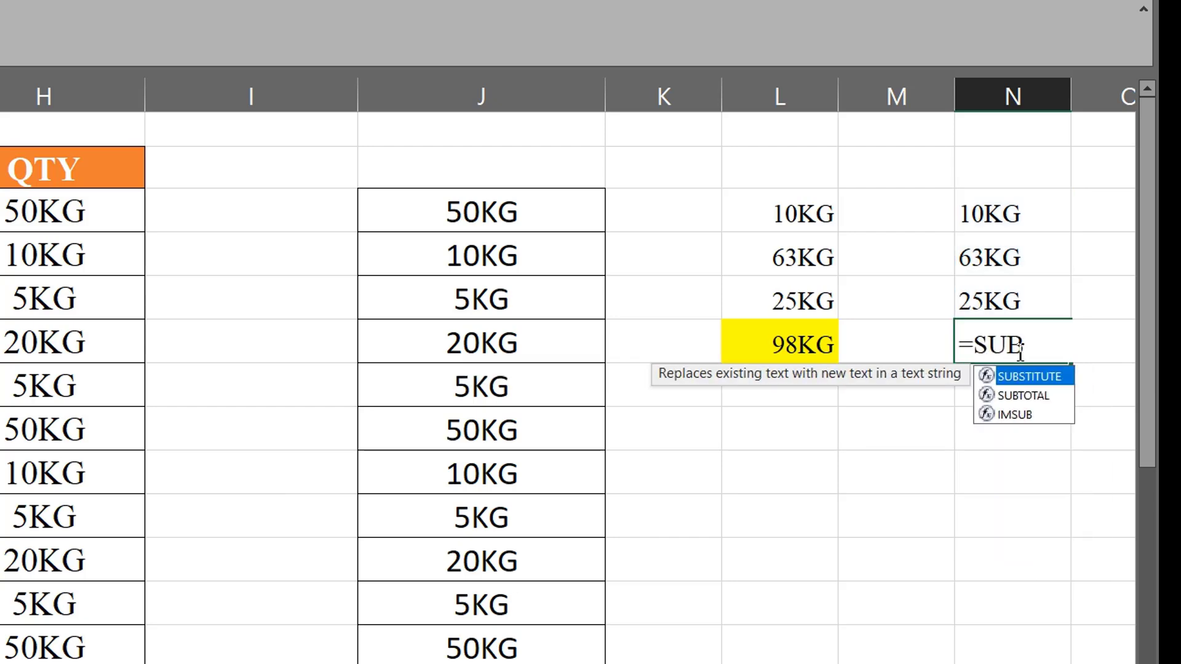
{"action": "key", "text": "BackSpace"}
{"action": "type", "text": "M"}
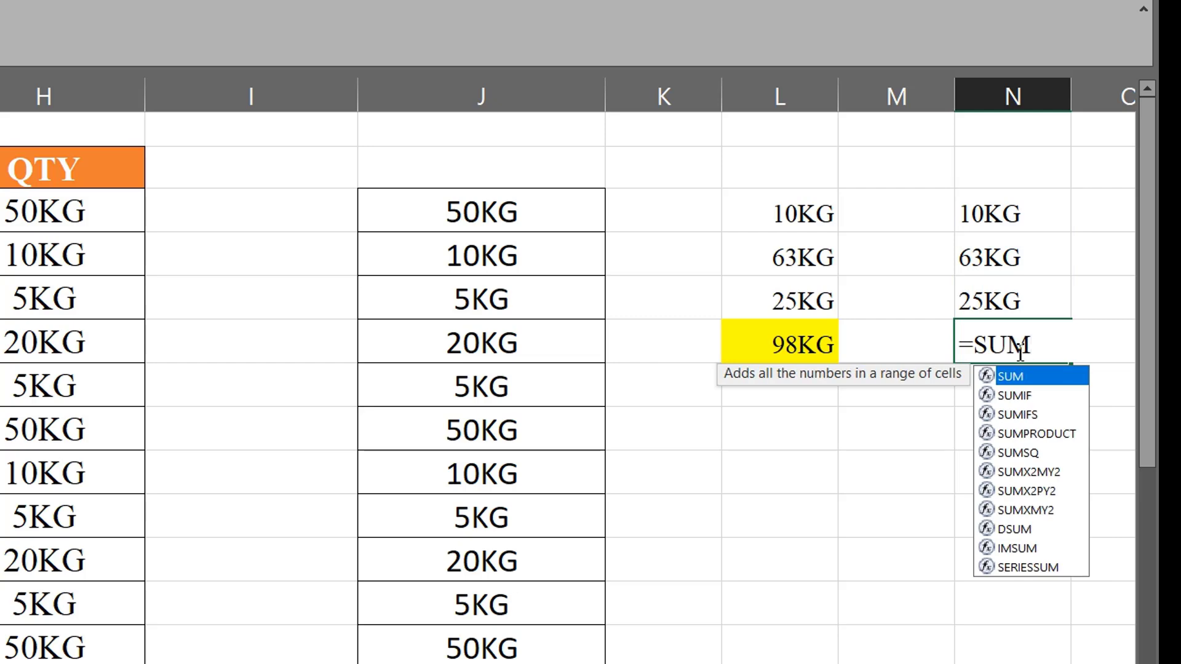
{"action": "type", "text": "(SUB"}
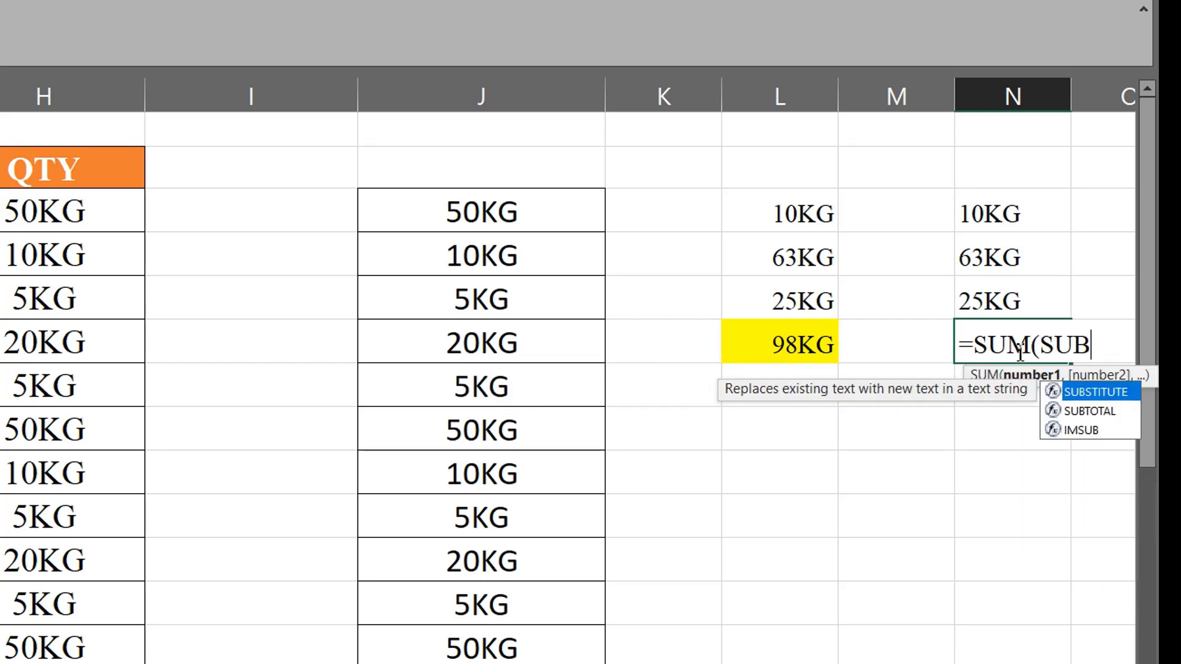
{"action": "key", "text": "Tab"}
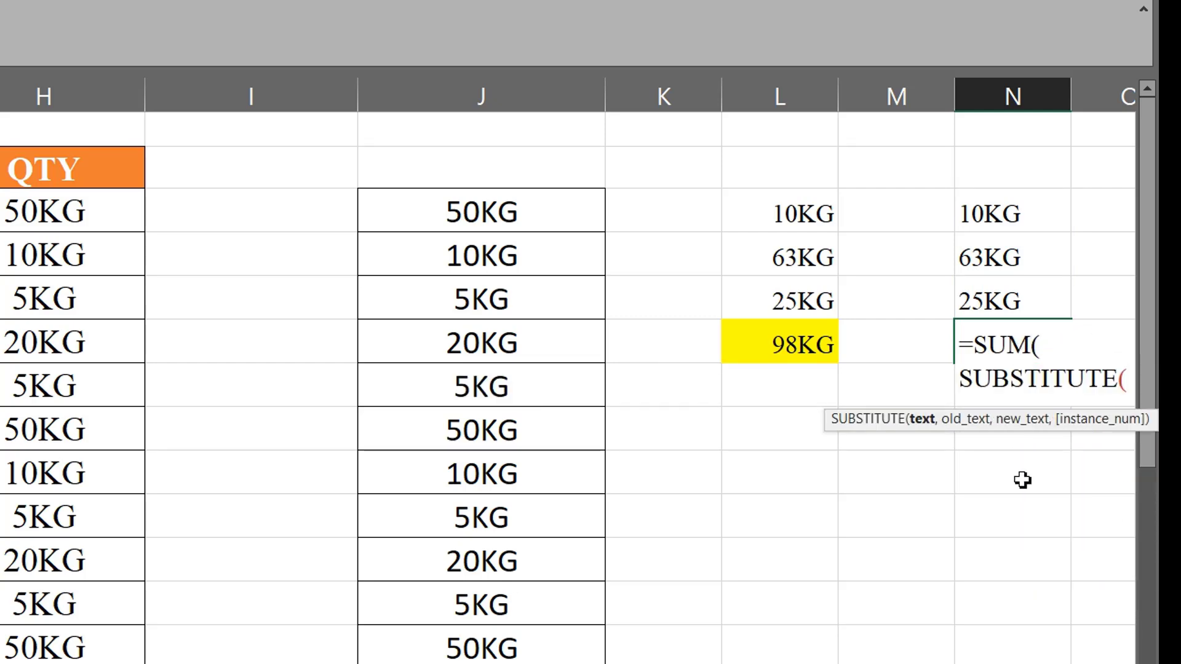
{"action": "left_click_drag", "start_coordinate": [997, 213], "coordinate": [1005, 288]}
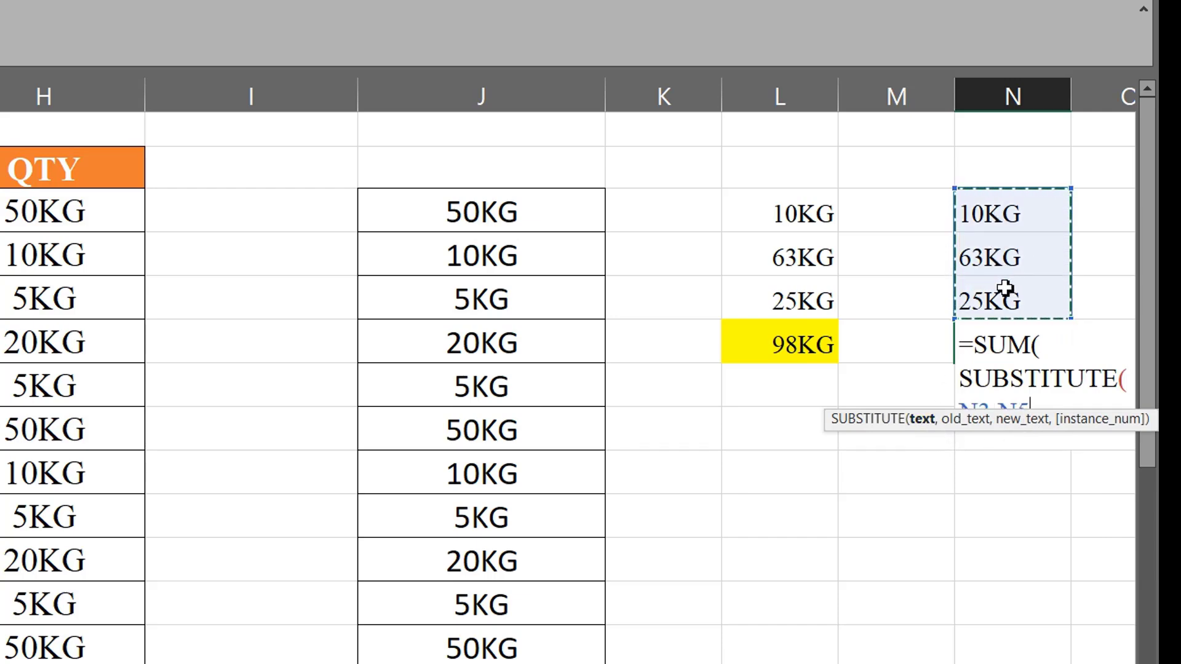
{"action": "type", "text": ","}
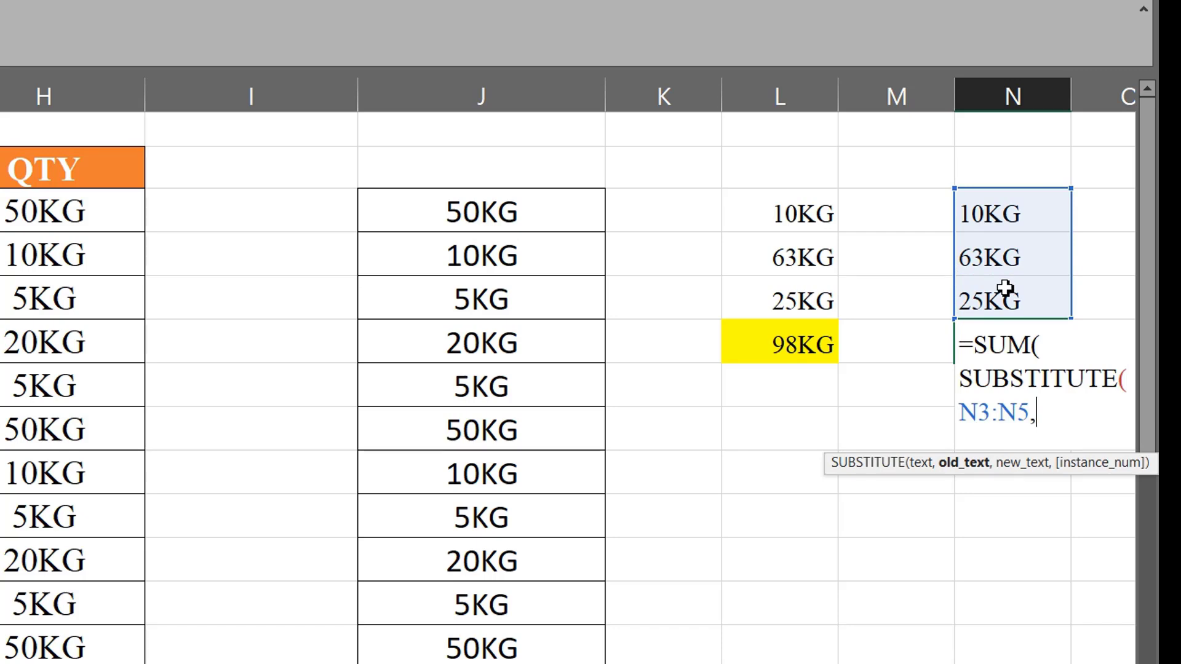
{"action": "type", "text": "\"KG\","}
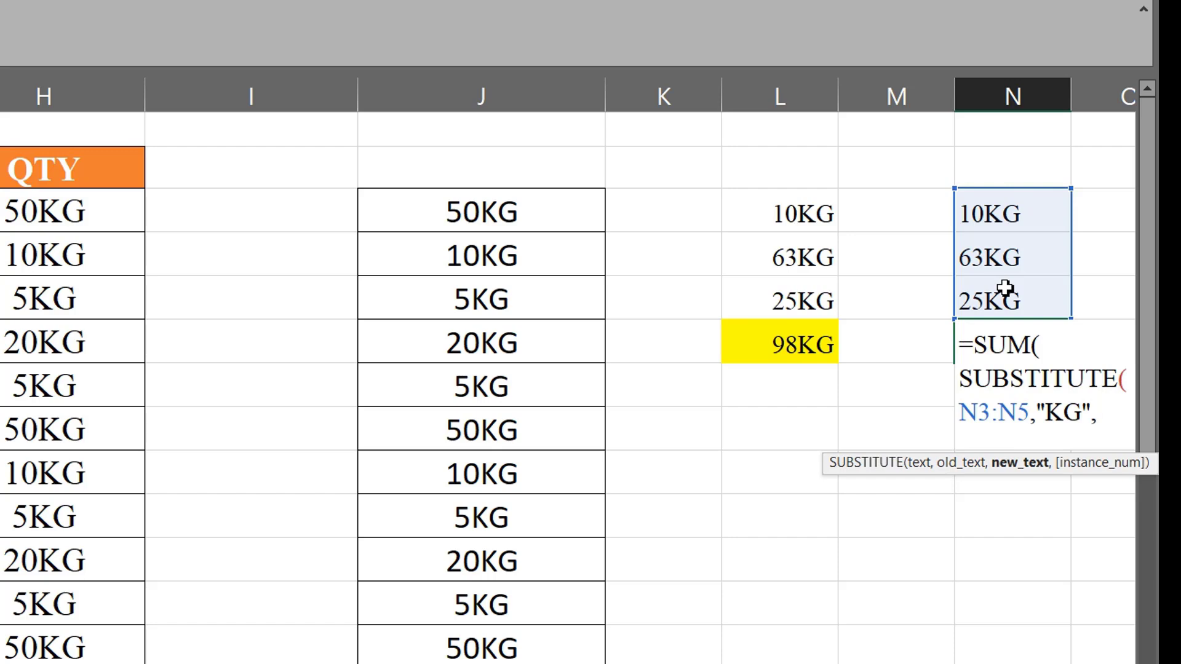
{"action": "type", "text": "\"\""}
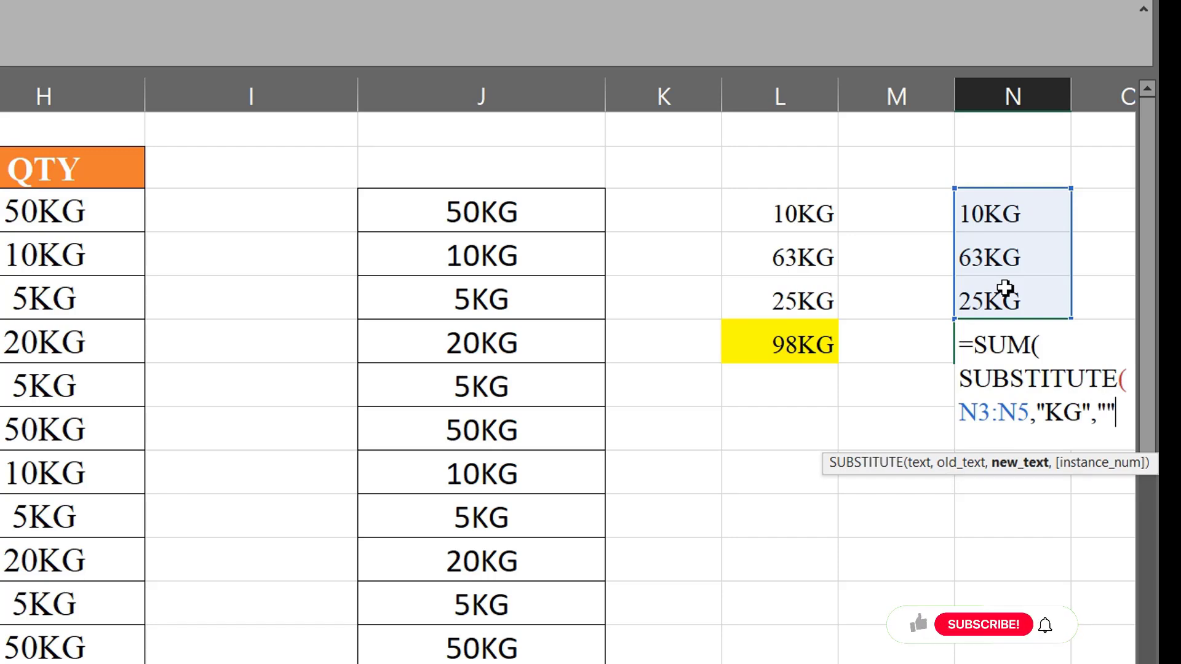
{"action": "type", "text": ")"}
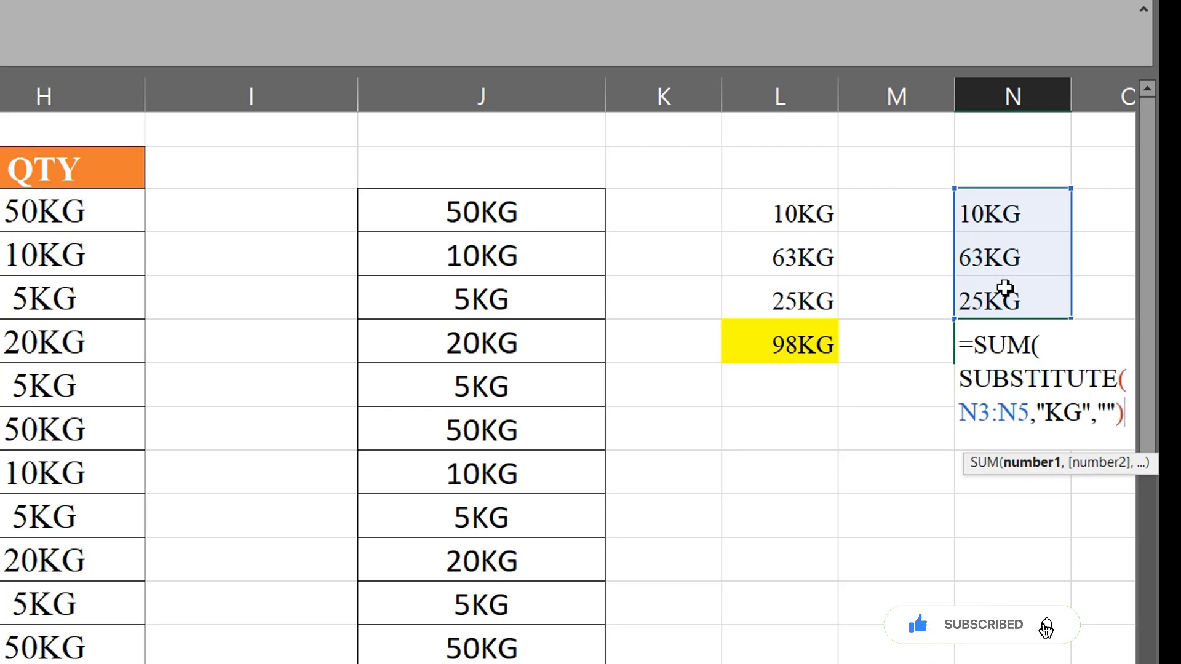
{"action": "type", "text": "0"}
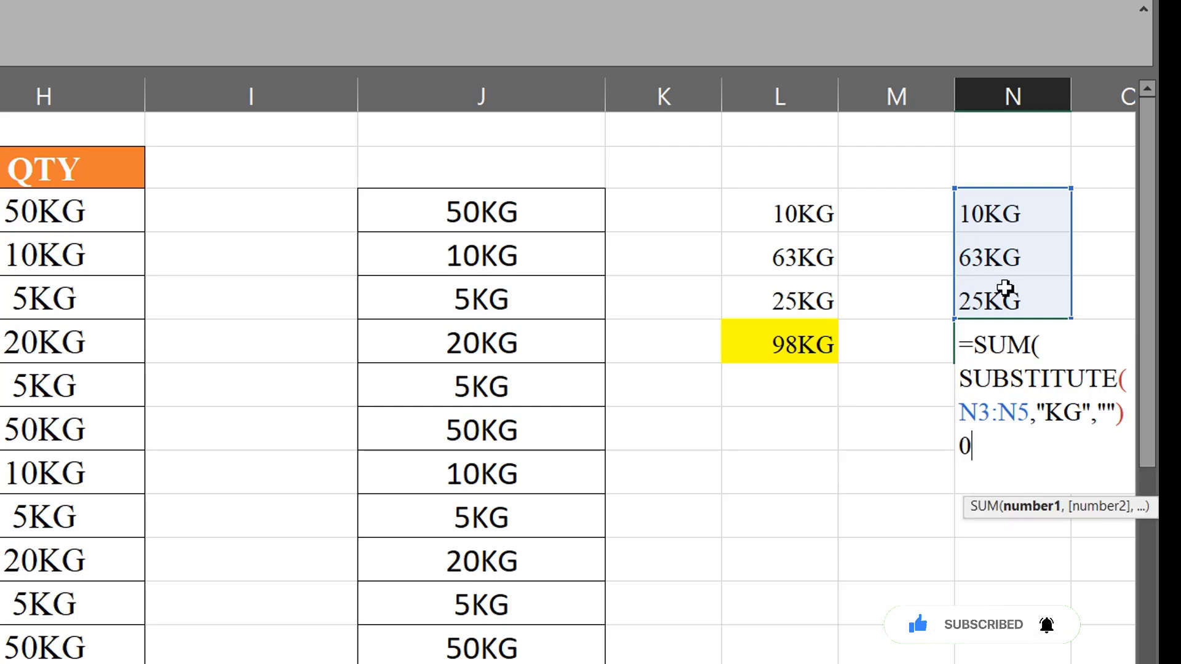
{"action": "key", "text": "BackSpace"}
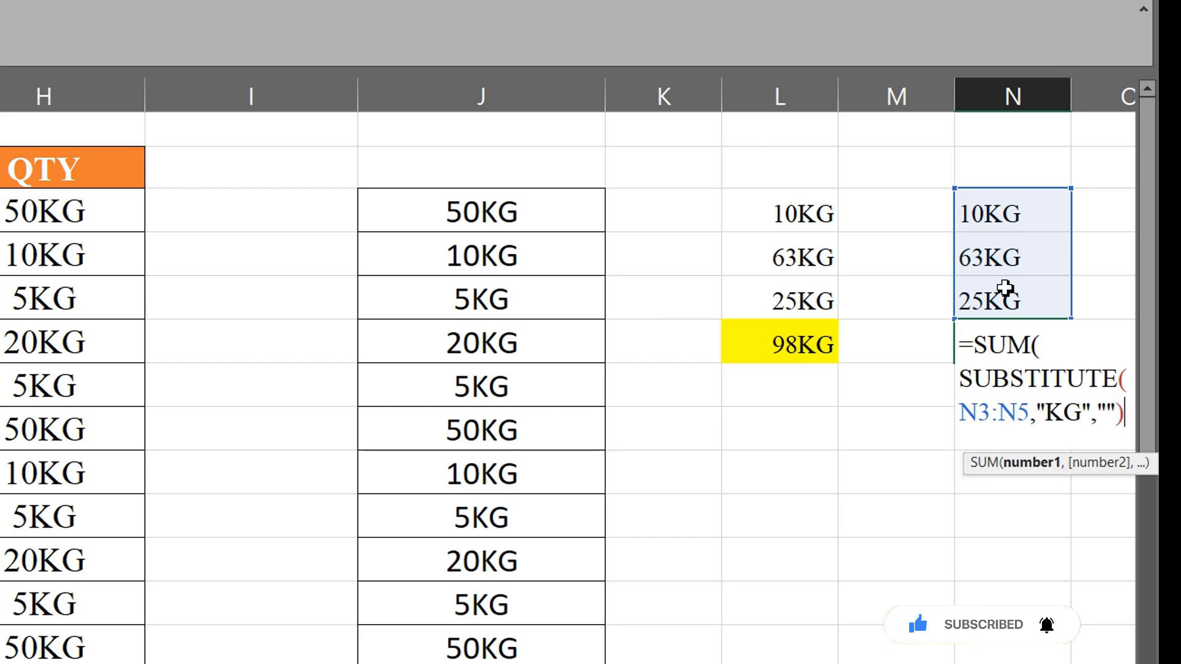
{"action": "type", "text": "+0"}
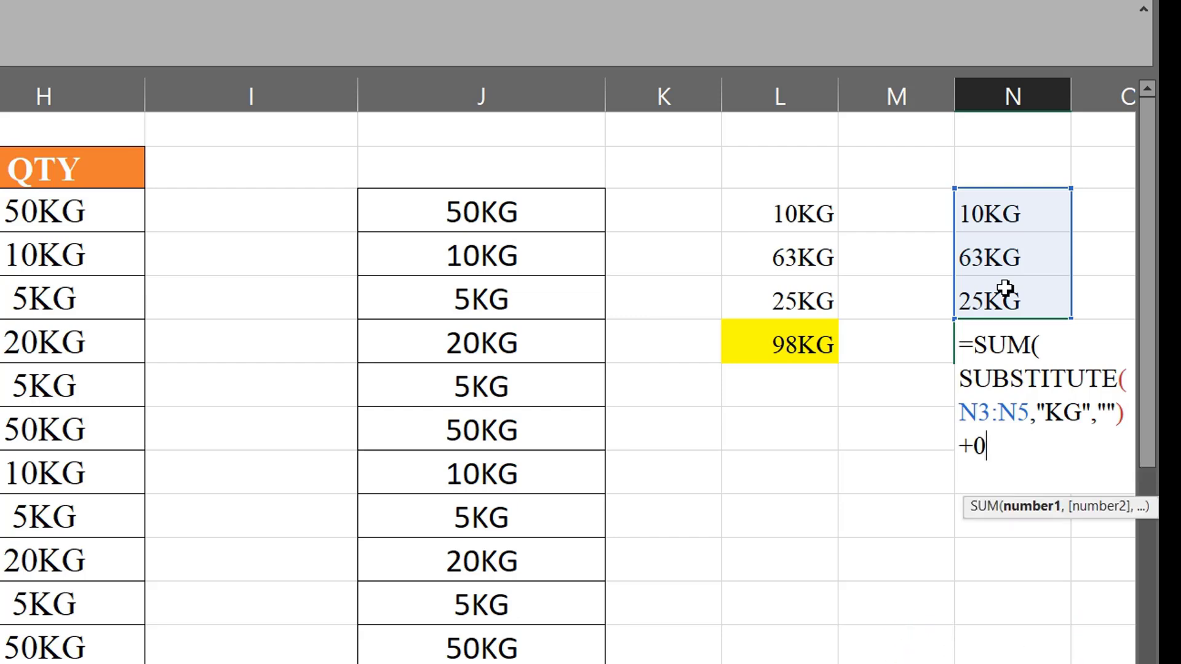
{"action": "type", "text": ")"}
{"action": "key", "text": "ctrl+shift+Return"}
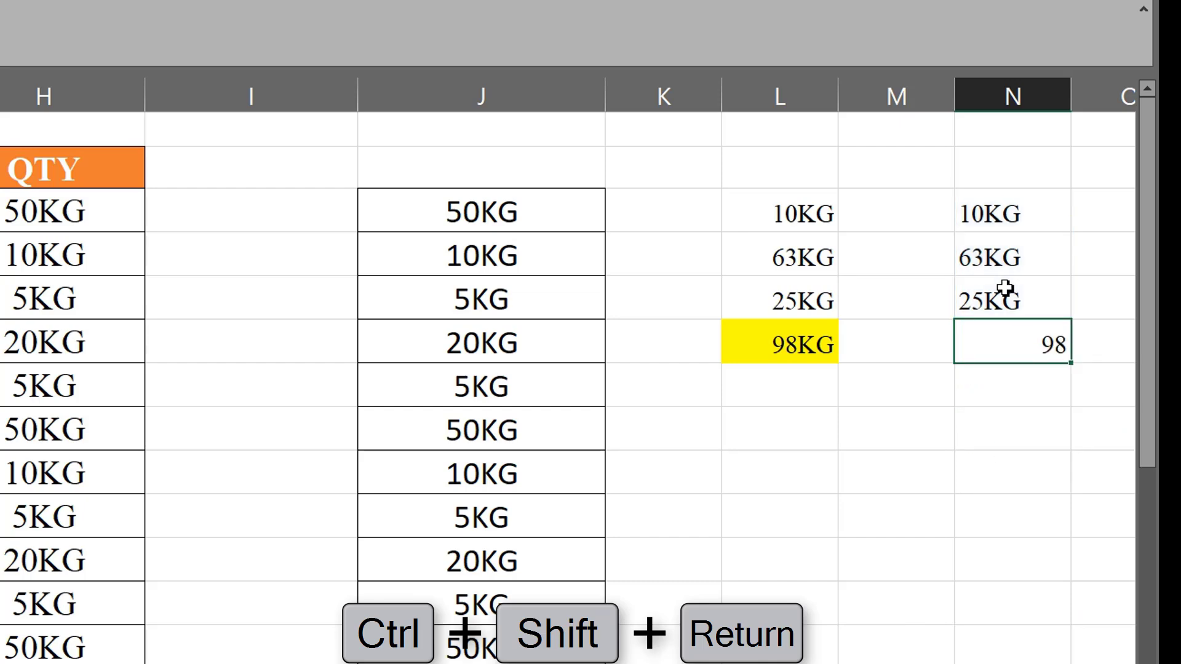
{"action": "left_click", "coordinate": [948, 511]}
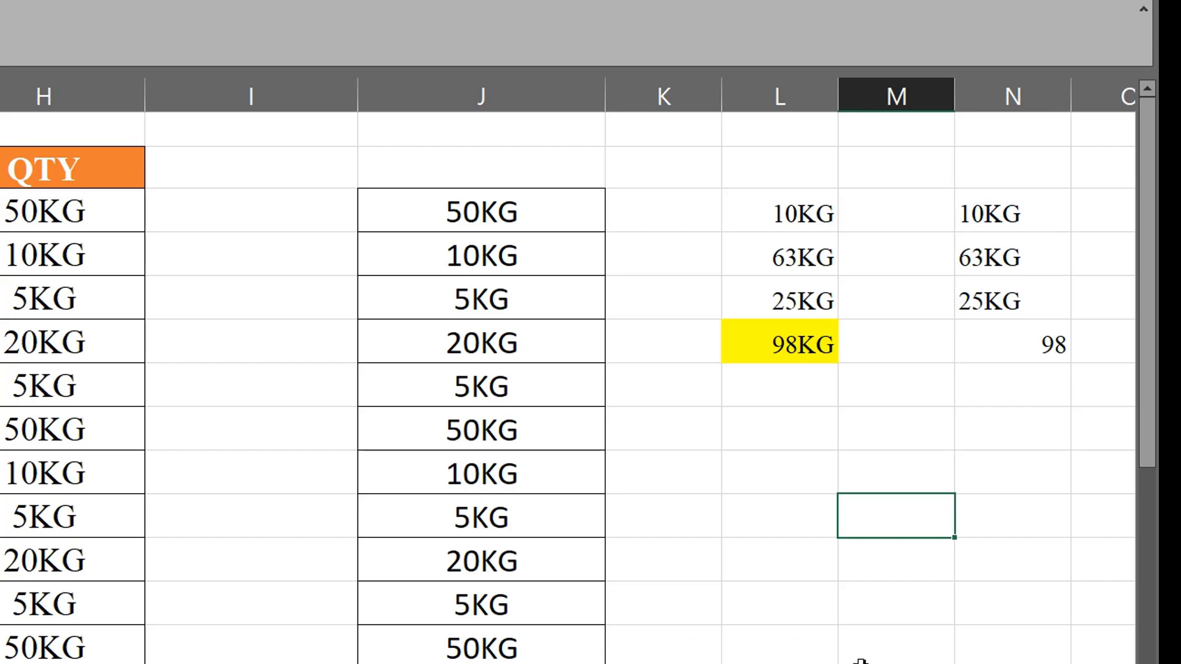
{"action": "scroll", "coordinate": [762, 574], "scroll_direction": "down", "scroll_amount": 1, "text": "ctrl"}
{"action": "scroll", "coordinate": [761, 574], "scroll_direction": "down", "scroll_amount": 2, "text": "ctrl"}
{"action": "scroll", "coordinate": [762, 574], "scroll_direction": "up", "scroll_amount": 1, "text": "ctrl"}
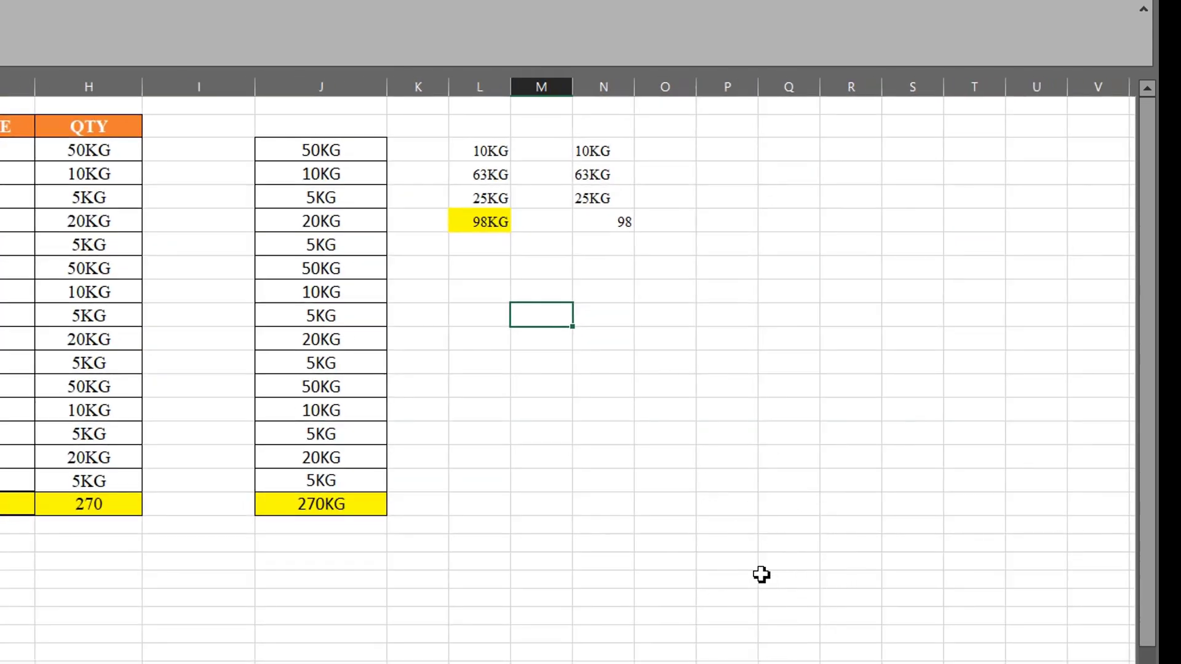